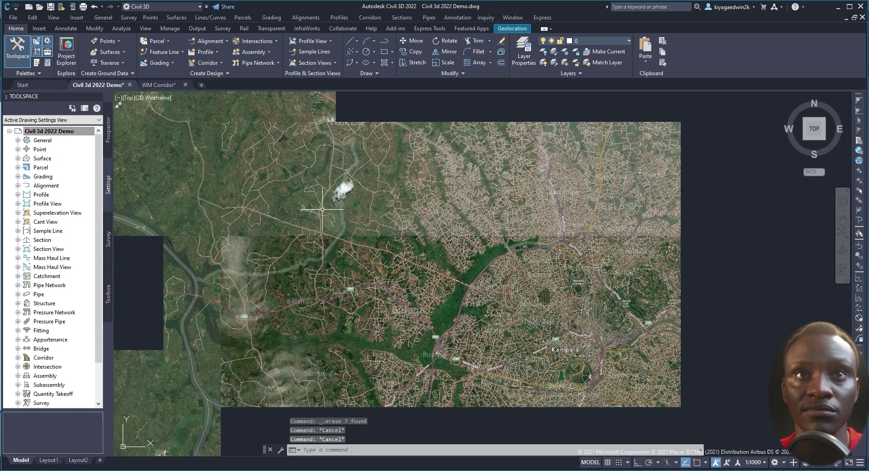
Zoom into the aerial map and close the Project Explorer window.
scroll(335, 254, up, 3)
scroll(349, 305, up, 3)
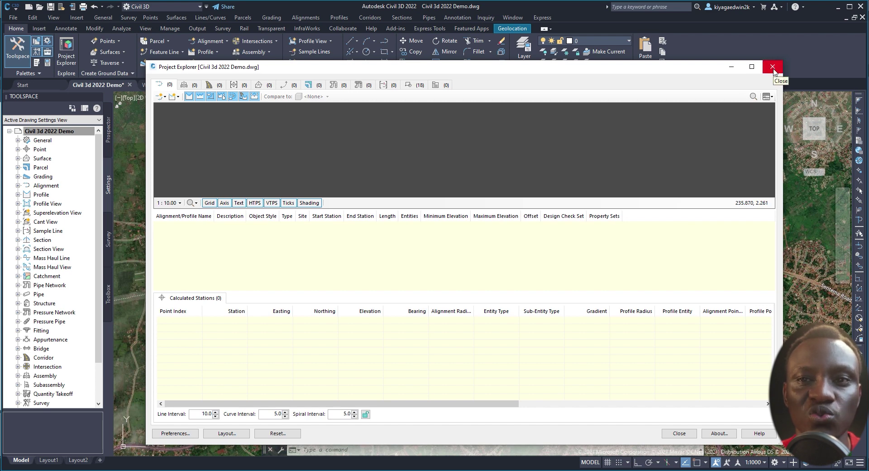
click(773, 68)
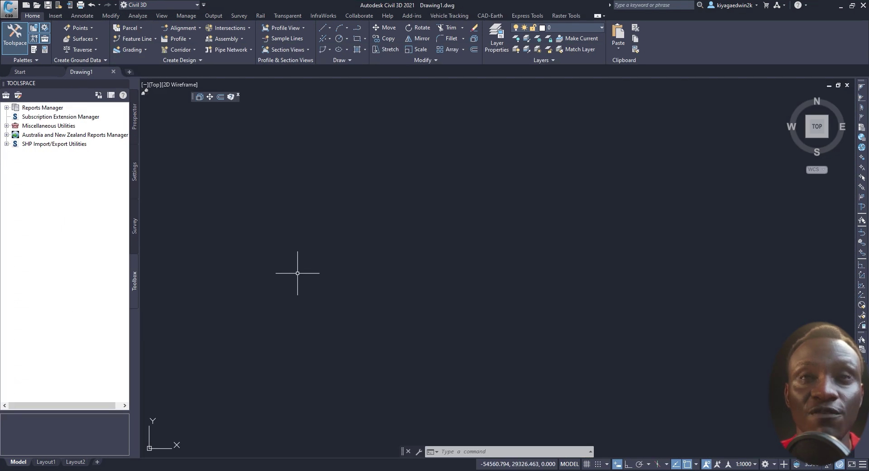
Launch Project Explorer from the Add-ins tools in Civil 3D 2021, then close it.
click(411, 18)
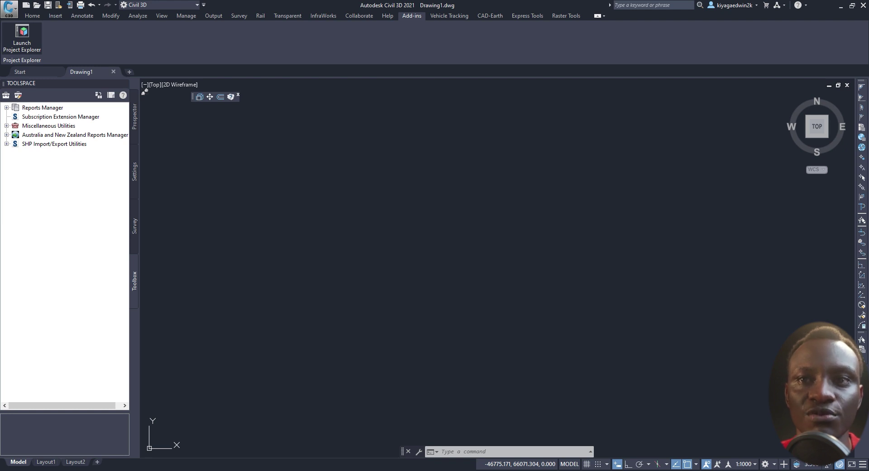
click(22, 37)
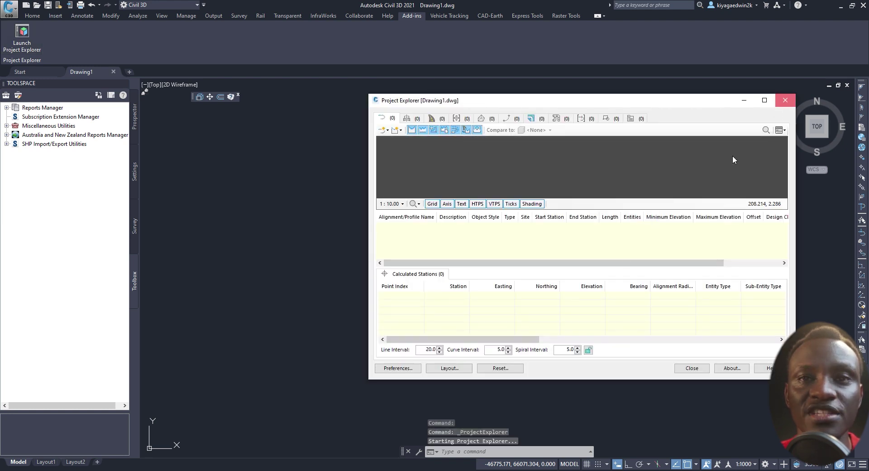
click(481, 445)
Return to the Civil 3d 2022 Demo.dwg window via the taskbar, checking recent documents on the way.
click(566, 469)
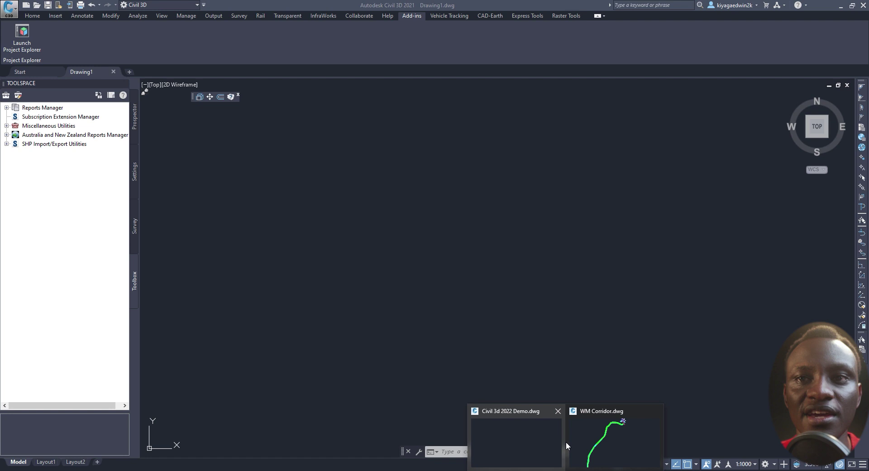
click(542, 443)
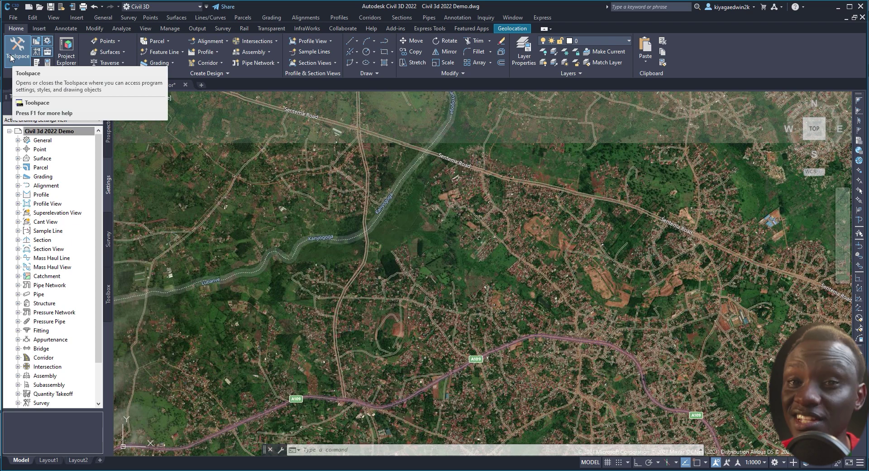
click(10, 9)
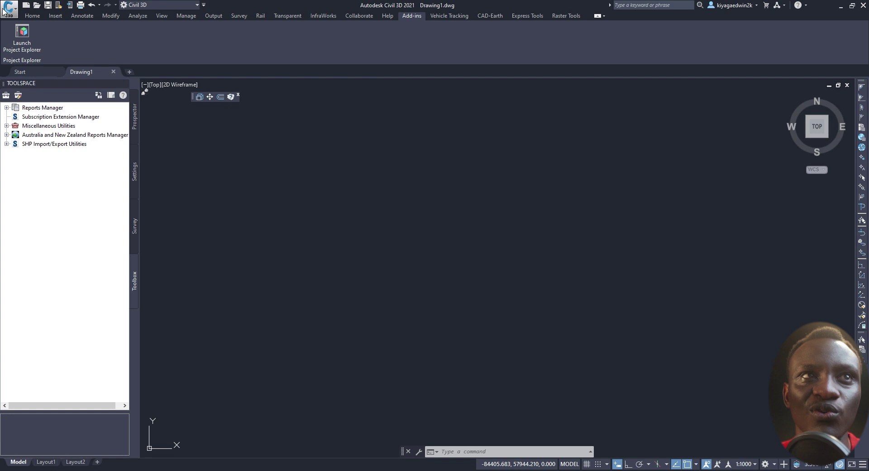
click(11, 9)
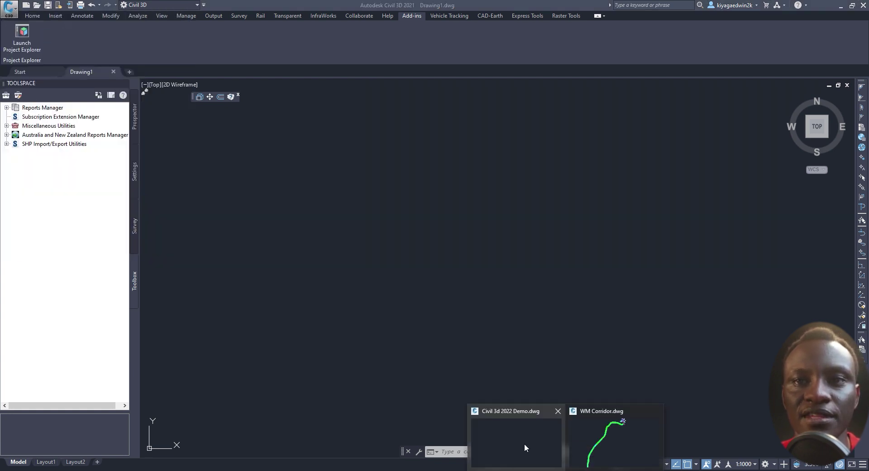
click(525, 448)
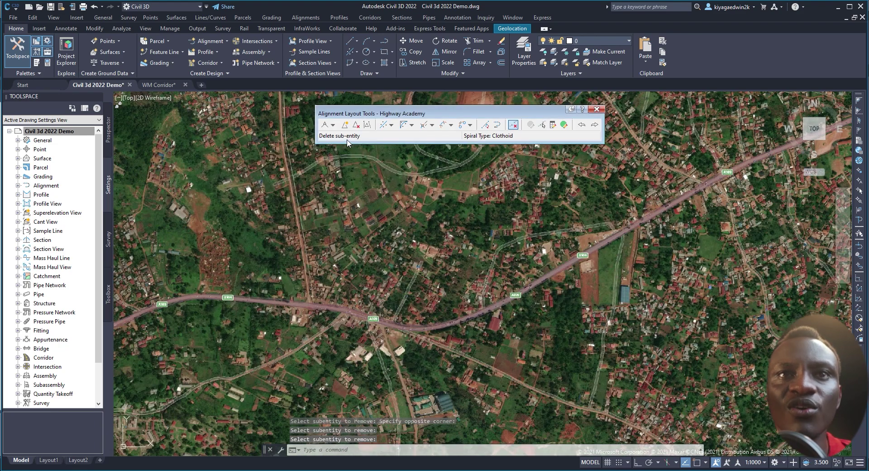
Start a two-point fixed line with its start point at the A109 junction.
click(392, 125)
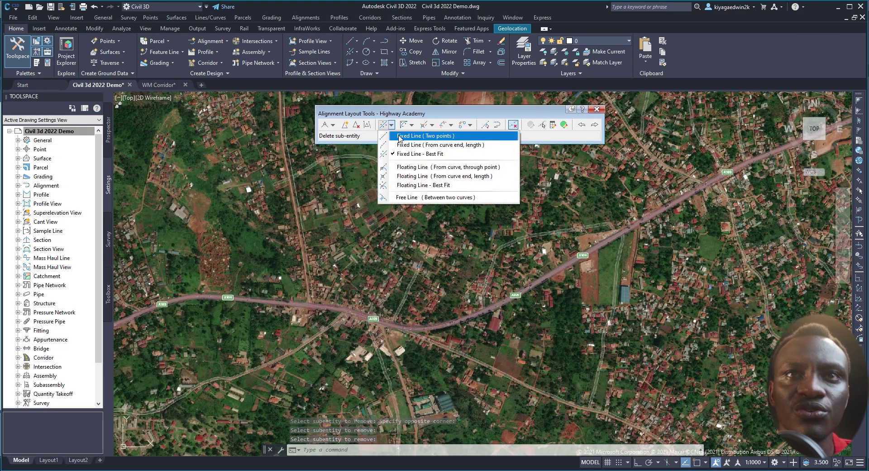
click(399, 136)
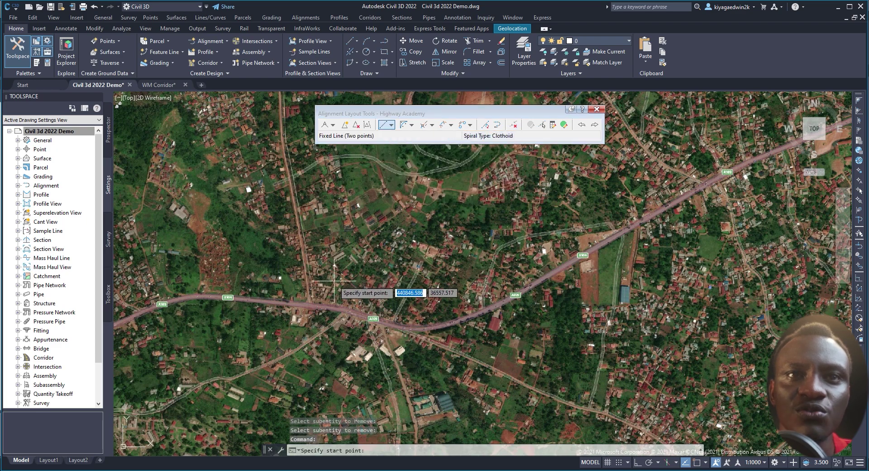
scroll(319, 295, up, 3)
scroll(312, 294, up, 2)
click(273, 268)
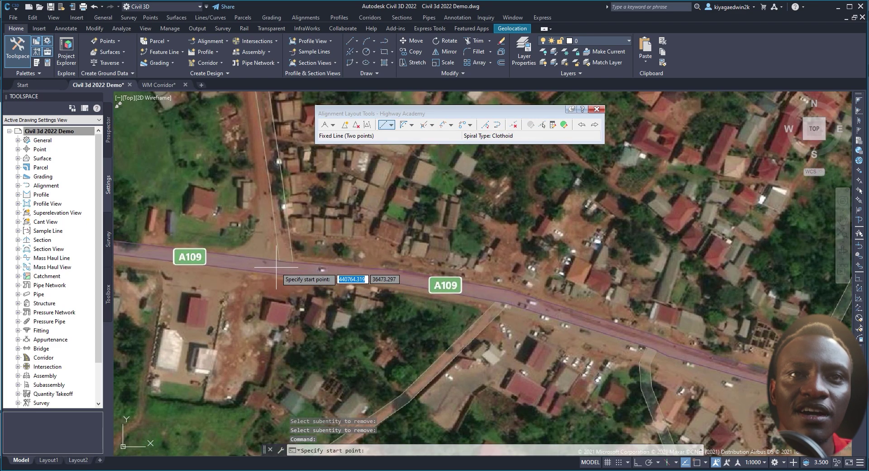
Place the tangent's end point further north along the road and finish the line.
scroll(272, 279, down, 5)
middle_drag(272, 277, 269, 287)
scroll(268, 287, up, 1)
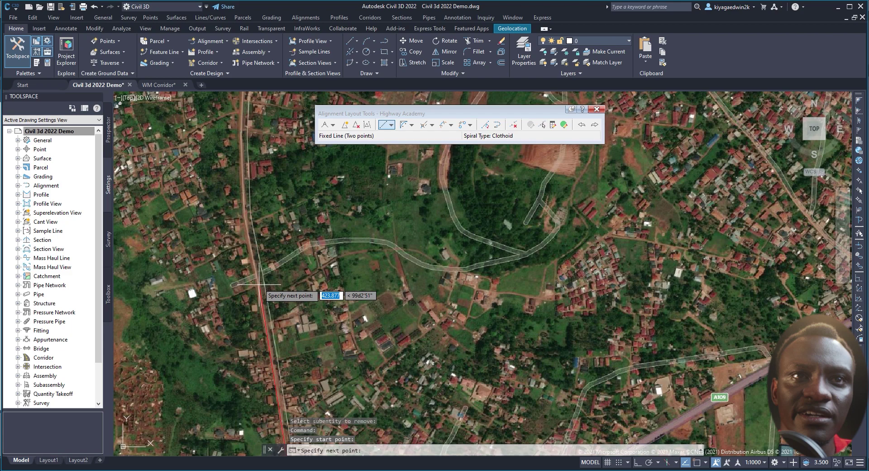
scroll(256, 280, up, 1)
scroll(252, 246, up, 1)
scroll(243, 228, up, 1)
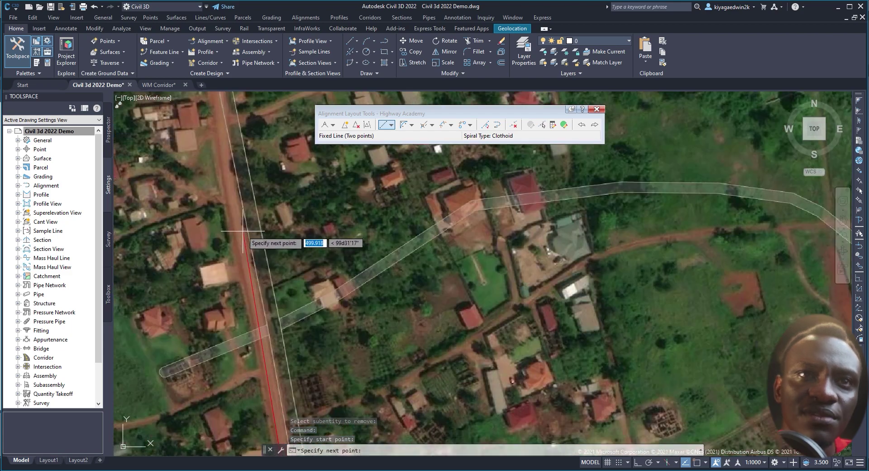
click(241, 213)
key(Return)
scroll(252, 246, down, 3)
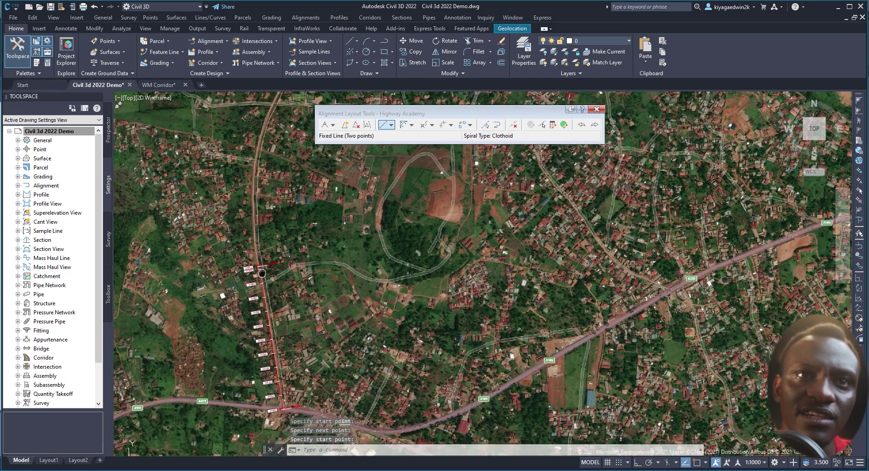
scroll(262, 267, down, 2)
scroll(272, 278, down, 1)
scroll(274, 283, down, 1)
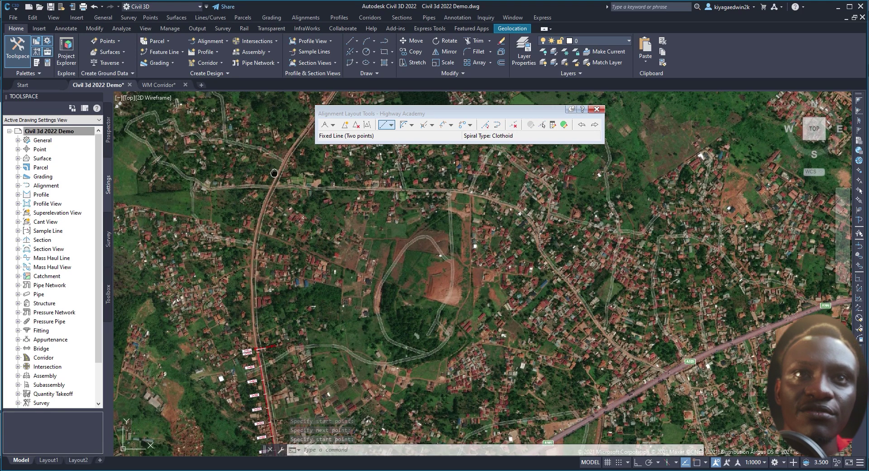
middle_drag(272, 305, 212, 381)
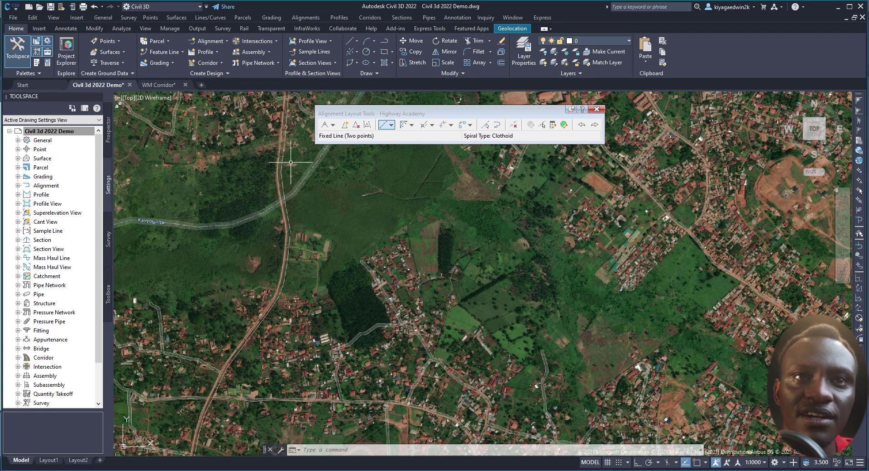
Add a three-point fixed curve following the road further north.
click(412, 132)
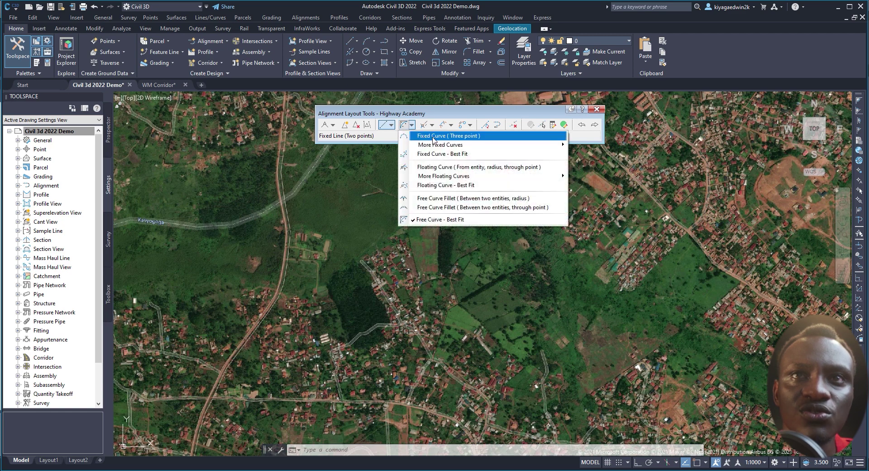
click(435, 134)
scroll(232, 351, up, 2)
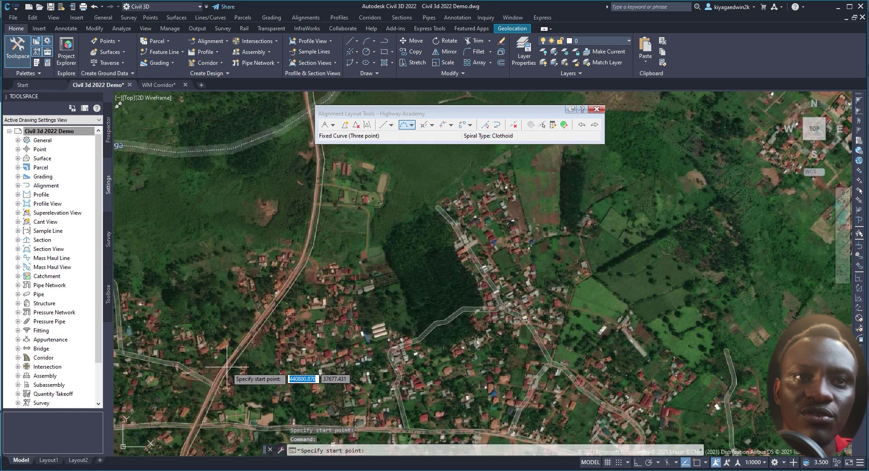
click(228, 366)
click(304, 256)
middle_drag(318, 136, 295, 226)
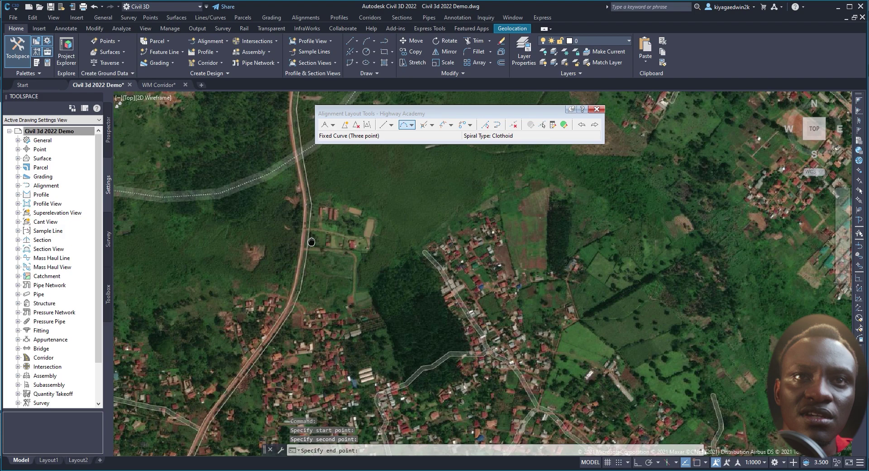
click(293, 215)
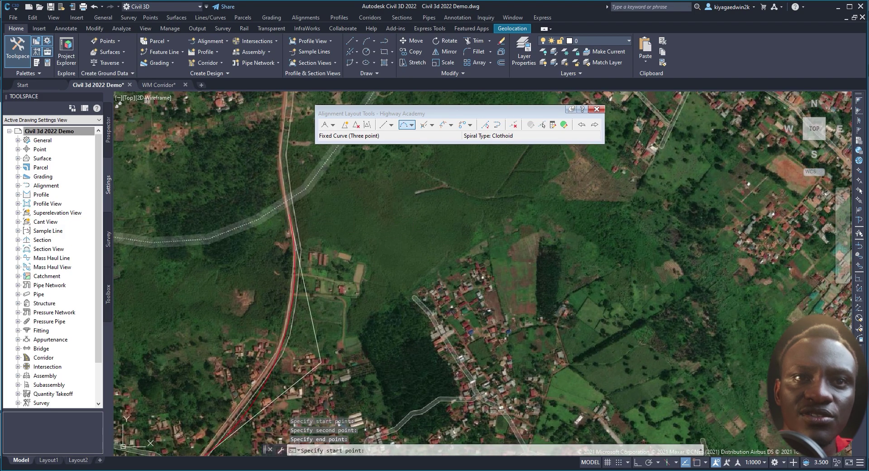
middle_drag(240, 414, 263, 324)
key(Return)
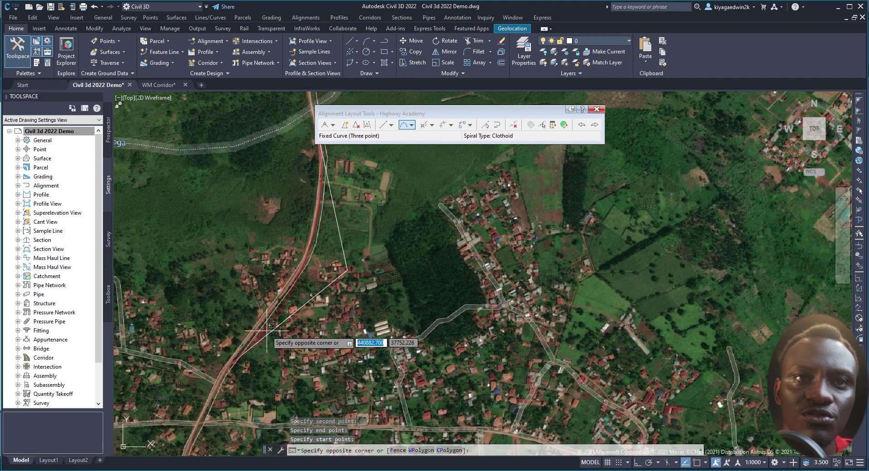
Check the alignment geometry and start a Free Curve - Best Fit.
drag(281, 317, 253, 344)
scroll(272, 294, down, 3)
middle_drag(265, 270, 296, 243)
click(411, 127)
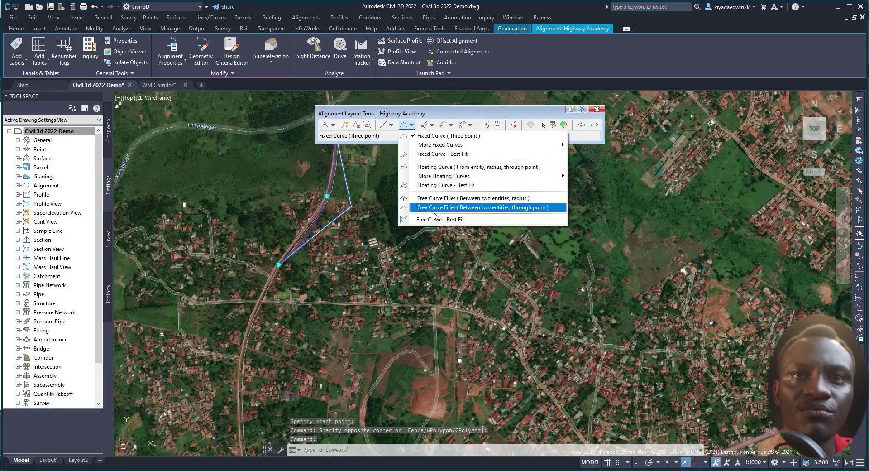
click(439, 224)
Pick the tangent and the next entity for the best-fit free curve.
scroll(295, 205, down, 2)
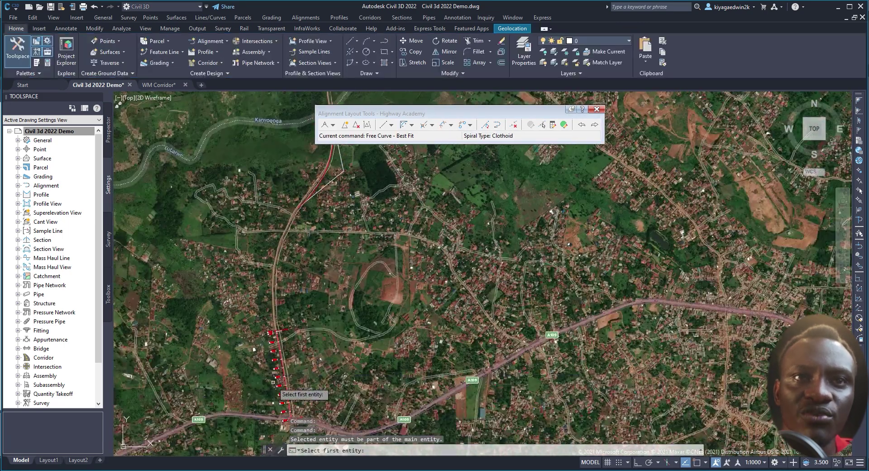
scroll(282, 394, up, 3)
scroll(281, 394, up, 2)
click(283, 358)
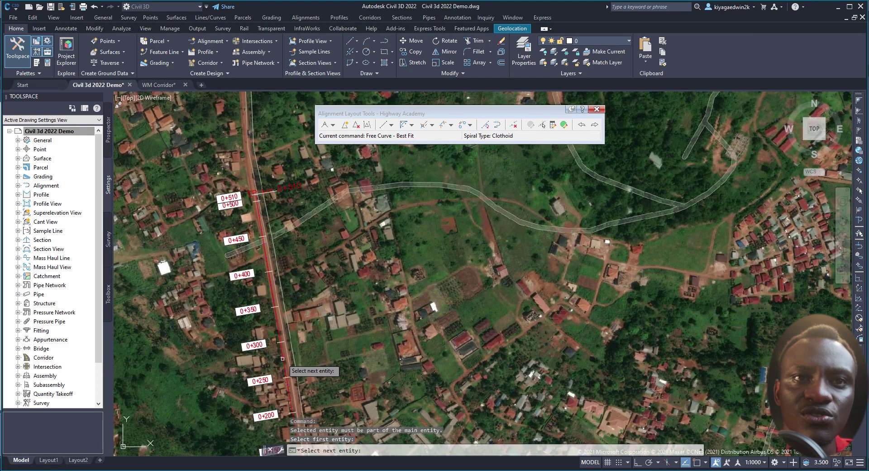
scroll(285, 354, down, 3)
scroll(286, 347, down, 3)
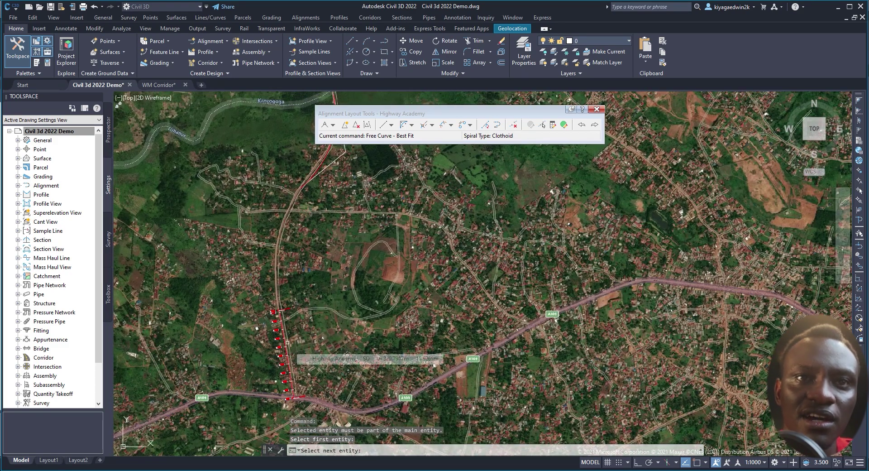
middle_drag(292, 285, 271, 363)
scroll(281, 335, up, 3)
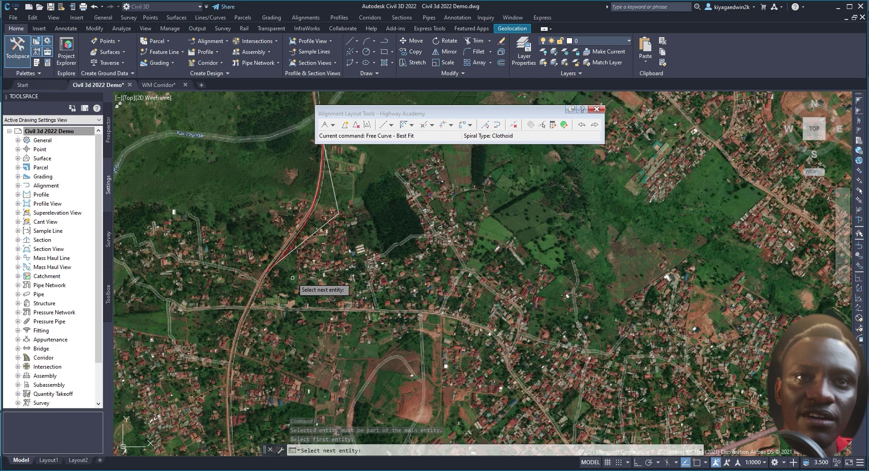
scroll(299, 280, up, 2)
click(288, 248)
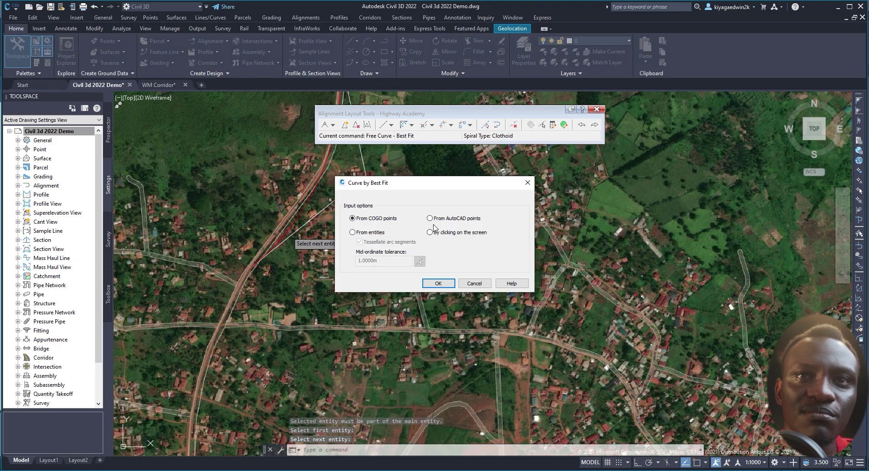
Fit the curve to on-screen points picked along the road.
click(438, 284)
scroll(226, 335, down, 2)
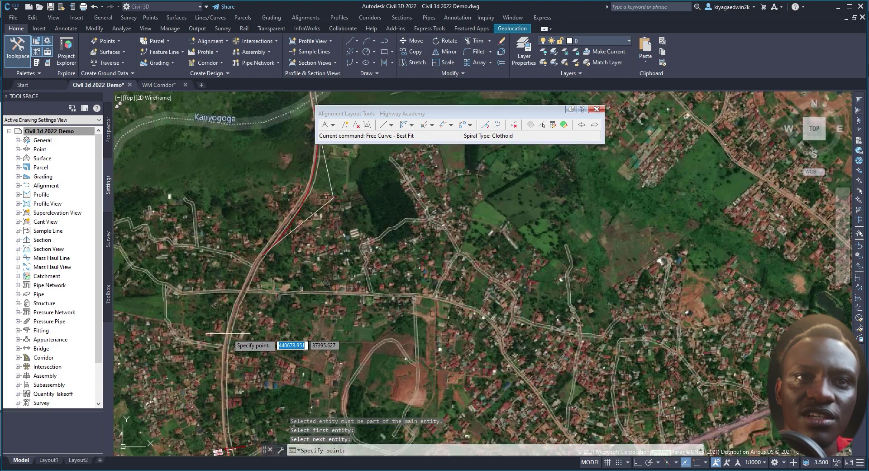
click(228, 334)
scroll(233, 351, up, 2)
scroll(233, 351, up, 1)
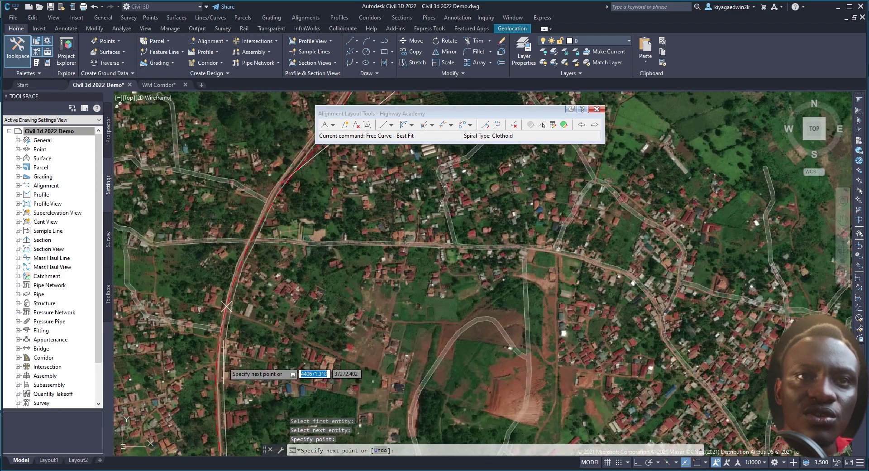
scroll(228, 337, up, 2)
click(224, 325)
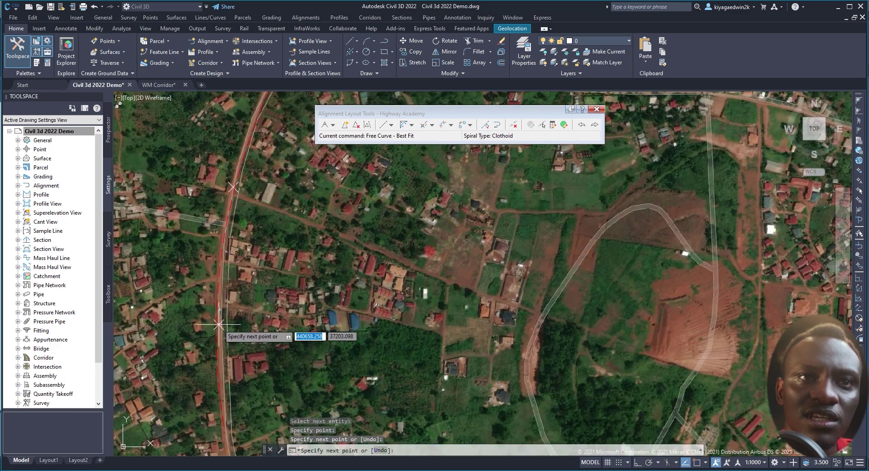
scroll(213, 357, down, 2)
scroll(208, 368, down, 1)
End point picking, review the ~812 m regression radius, and close the Regression Data panel.
right_click(252, 261)
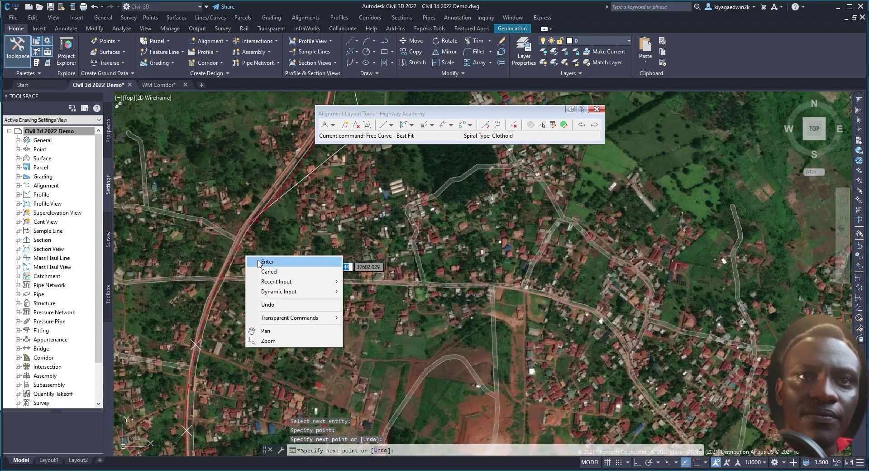
click(267, 266)
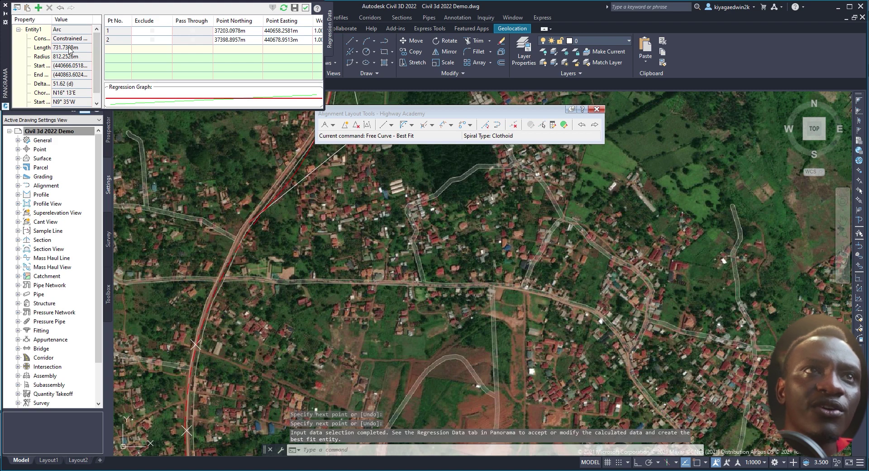
click(7, 5)
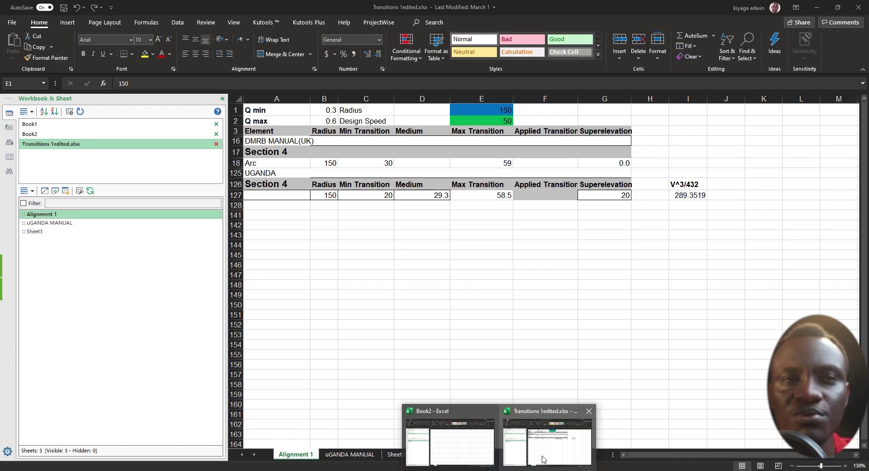
In the transitions workbook, enter radius 731 in E1 and design speed 60 in E2.
click(557, 430)
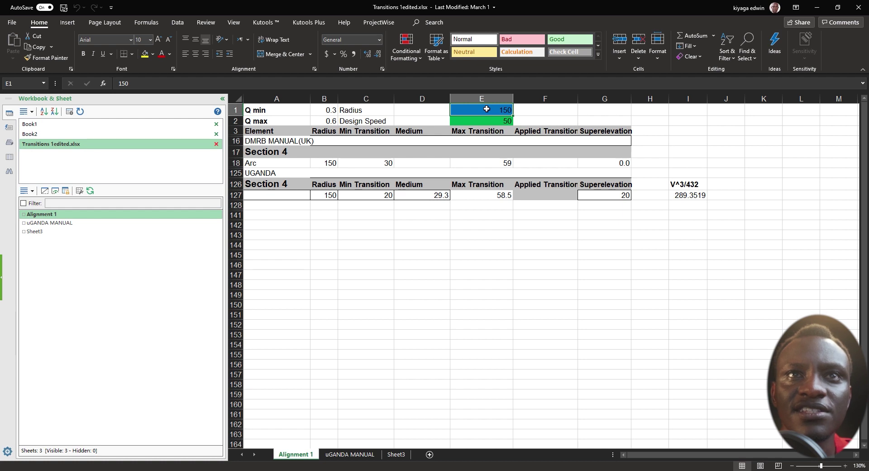
text(7)
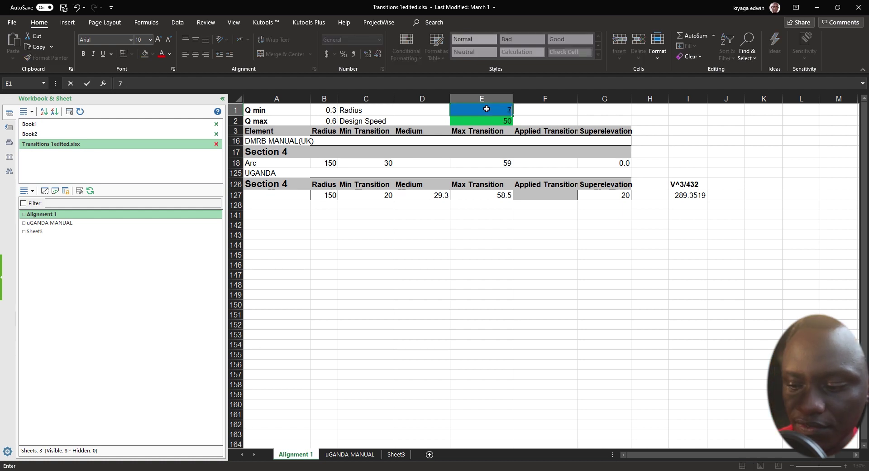
text(31)
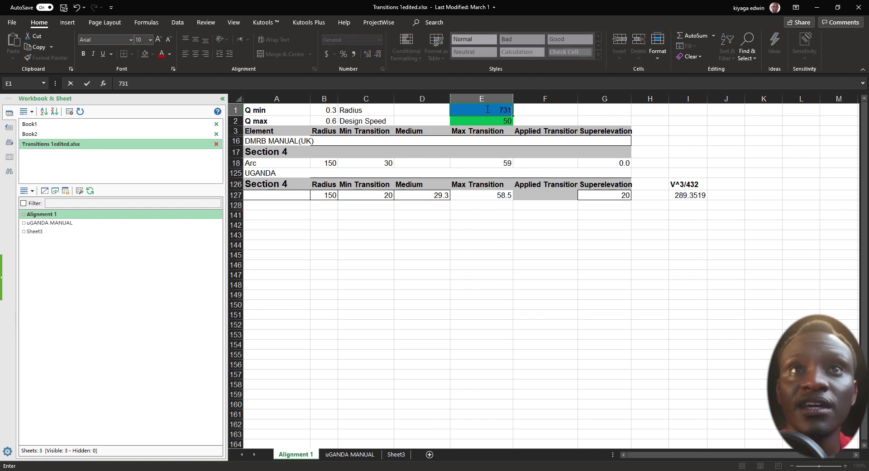
click(490, 122)
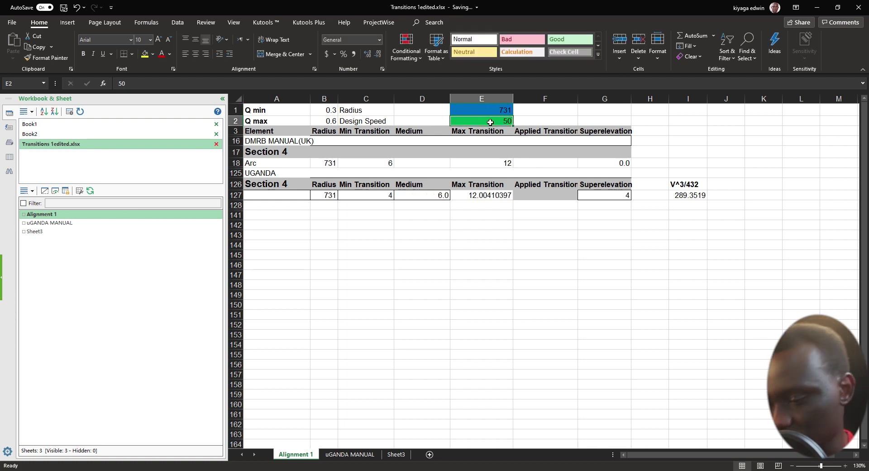
text(60)
key(Return)
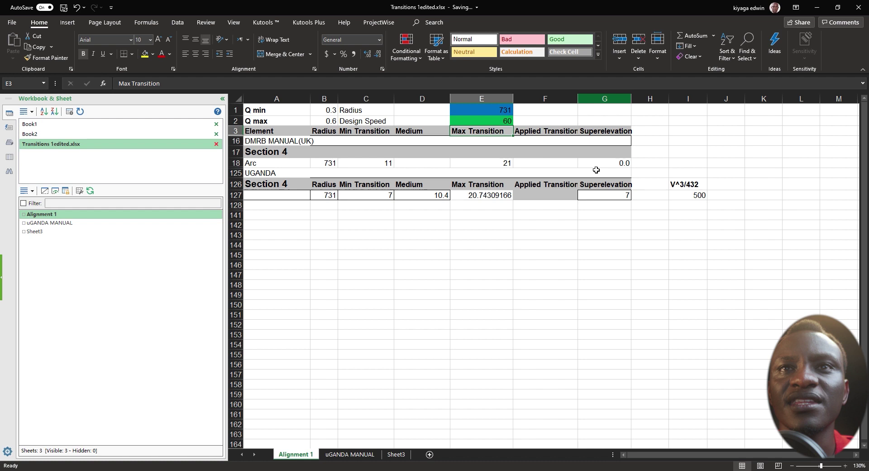
click(491, 316)
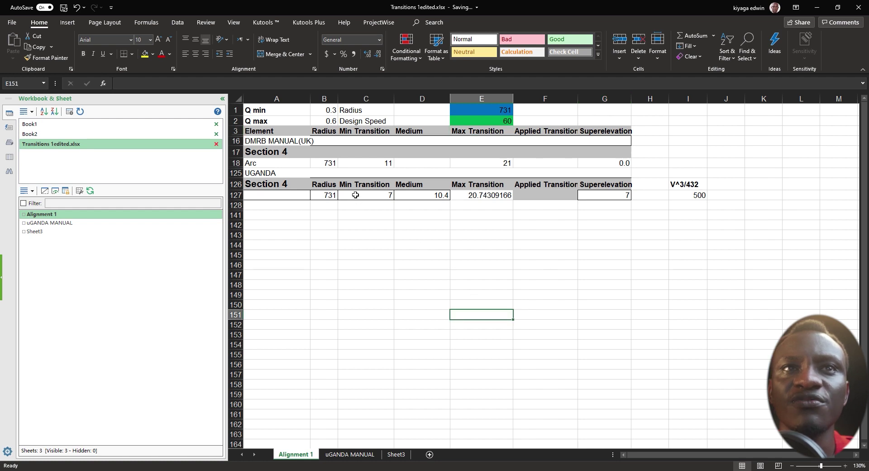
Check that cell I127 shows a V^3/432 value of 500.
click(817, 7)
scroll(321, 244, down, 3)
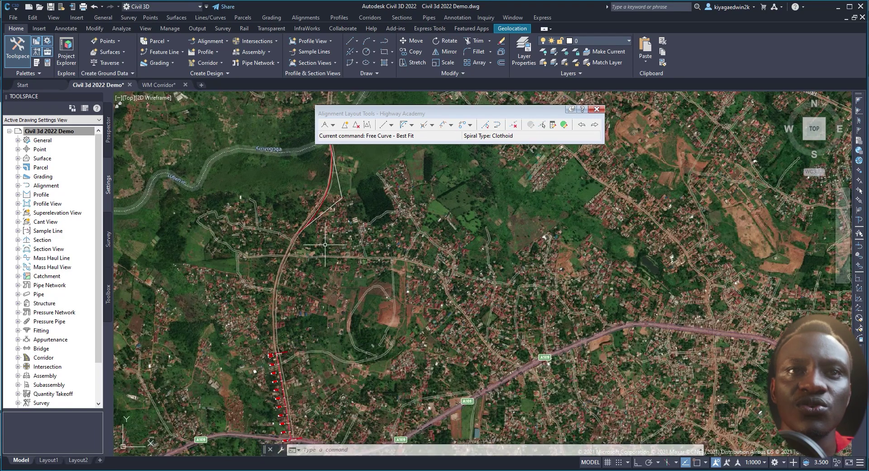
scroll(286, 337, up, 2)
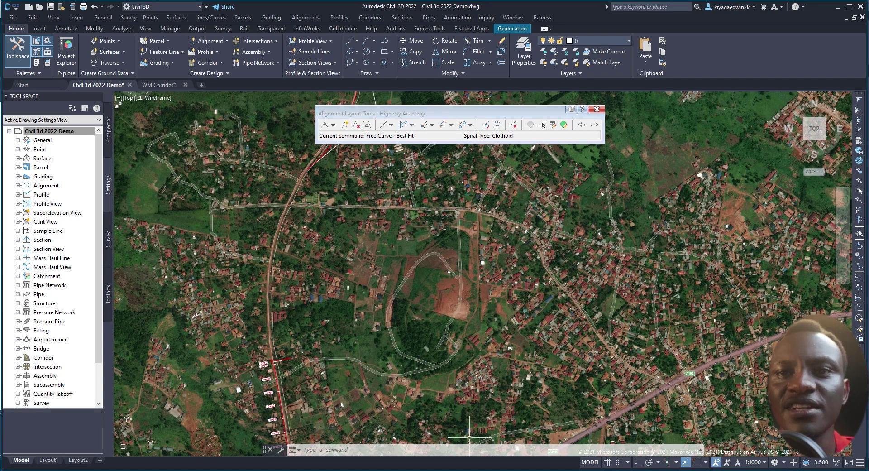
click(536, 459)
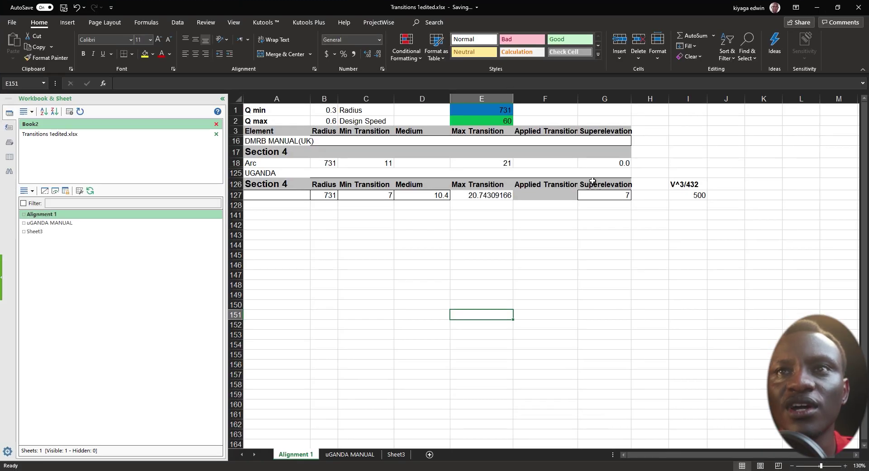
click(679, 194)
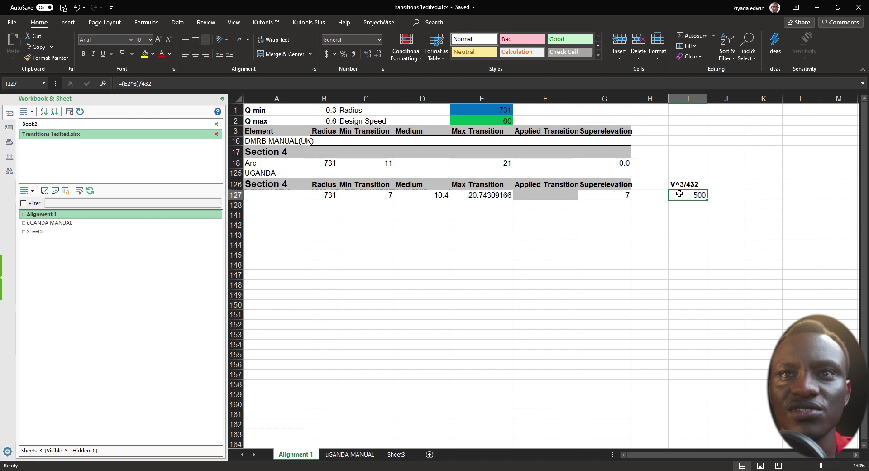
click(817, 7)
Pan the Civil 3D map to the Highway Academy alignment and select it.
mouse_move(370, 351)
middle_down()
mouse_move(389, 316)
mouse_move(299, 256)
middle_up()
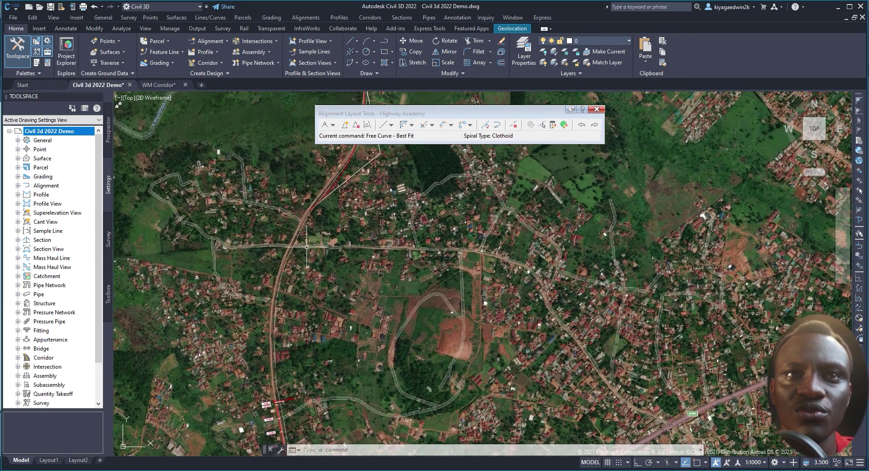
scroll(299, 256, up, 2)
scroll(303, 257, up, 1)
scroll(310, 258, up, 2)
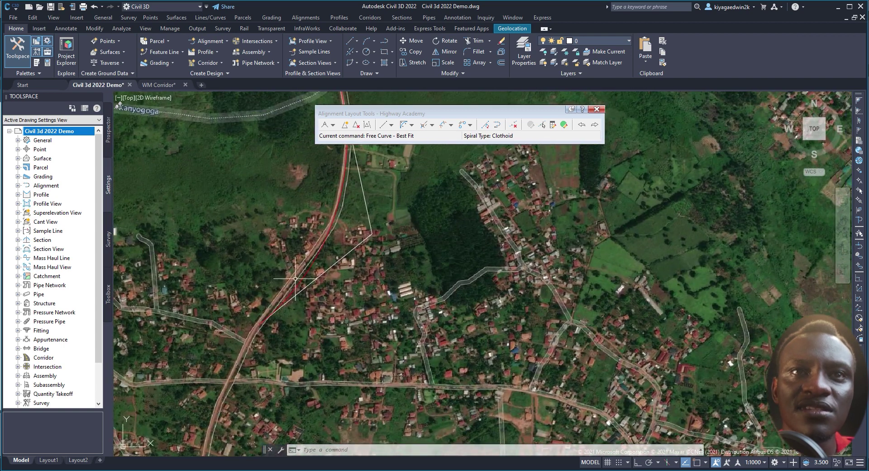
click(315, 259)
Pan along the road and expand the curve and spiral-curve-spiral dropdowns in Alignment Layout Tools.
scroll(314, 259, down, 3)
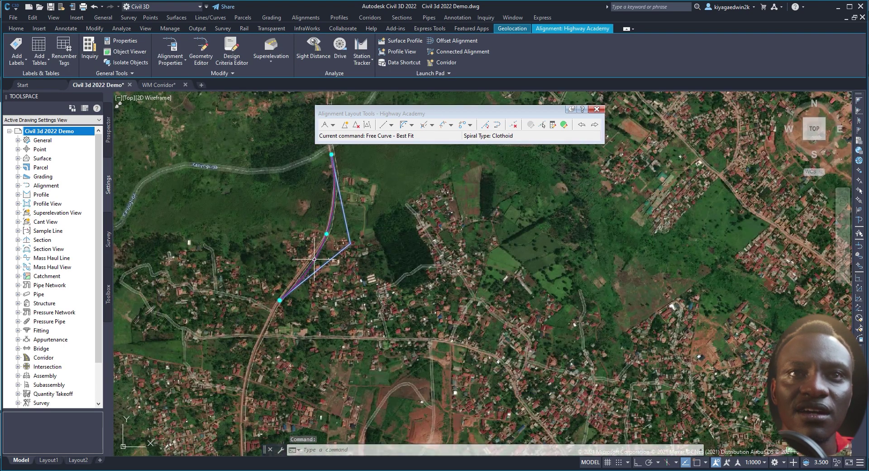
mouse_move(314, 259)
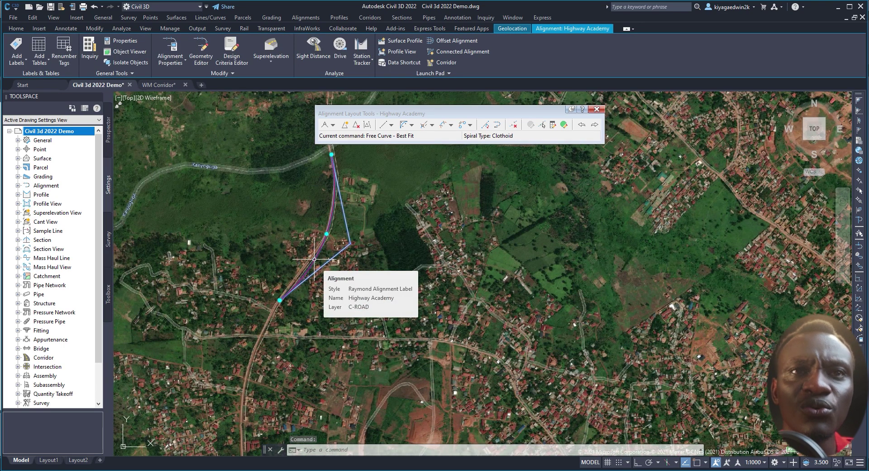
middle_drag(274, 315, 289, 239)
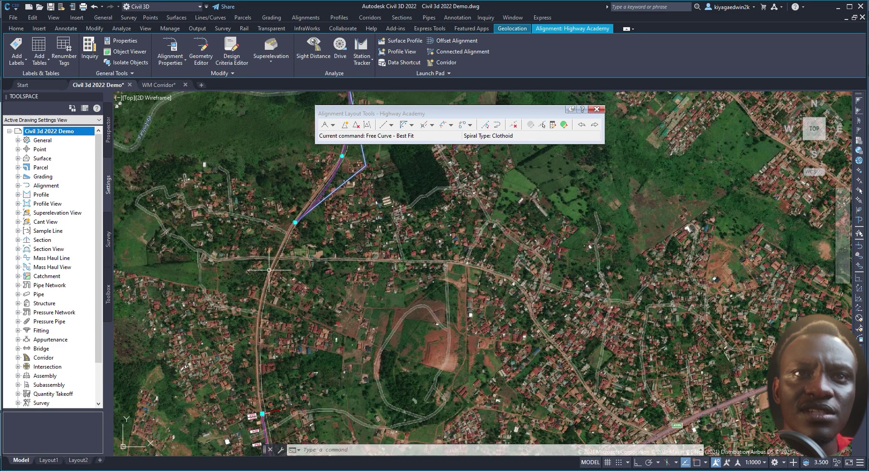
click(412, 127)
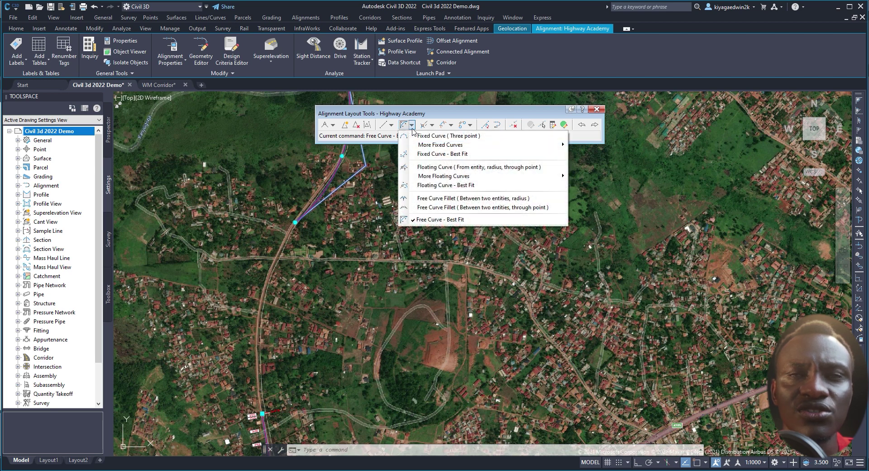
click(452, 126)
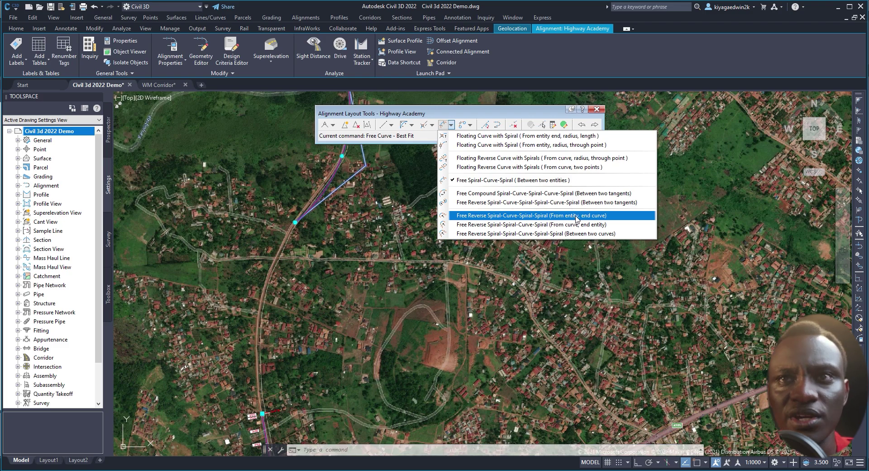
Start a Free Reverse Spiral-Curve-Spiral-Spiral from entity, picking the alignment tangent first.
click(576, 218)
scroll(446, 253, up, 3)
scroll(310, 344, up, 2)
scroll(301, 324, up, 3)
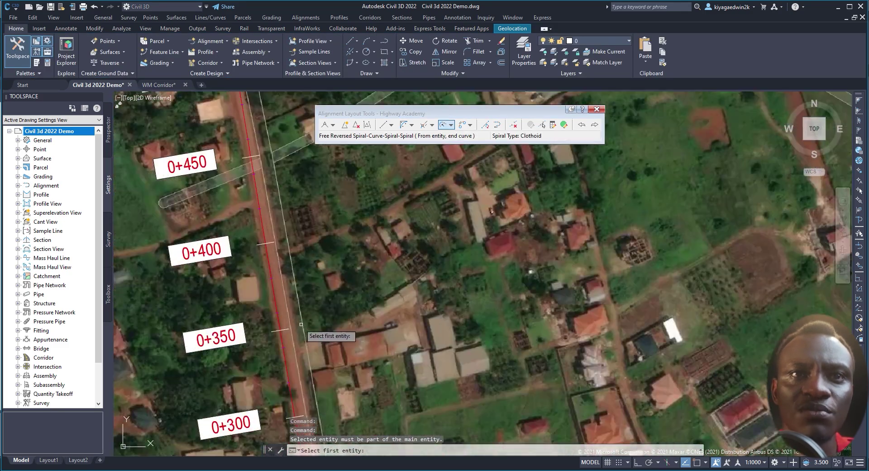
click(277, 317)
scroll(278, 317, down, 5)
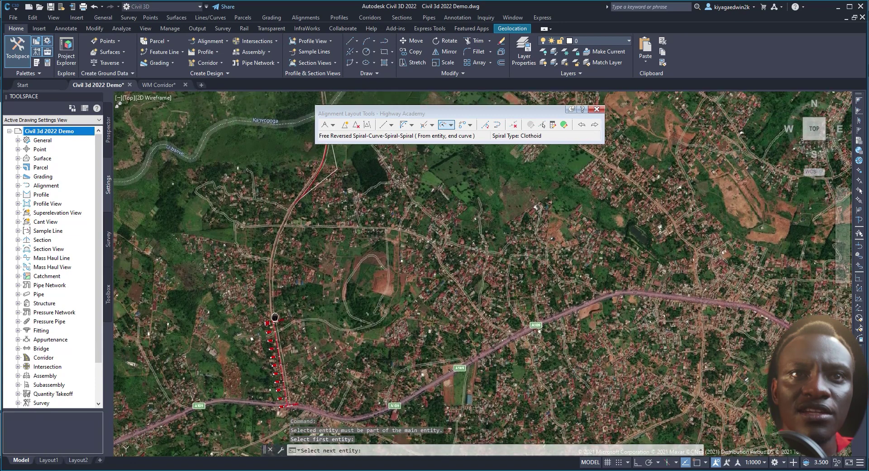
middle_drag(277, 268, 273, 330)
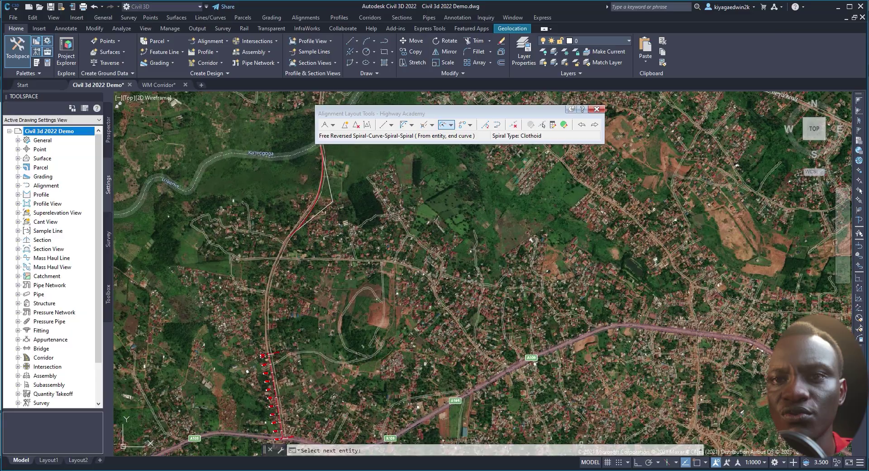
Check the transitions workbook values, then pick the second entity for the reverse curve.
click(534, 468)
click(539, 453)
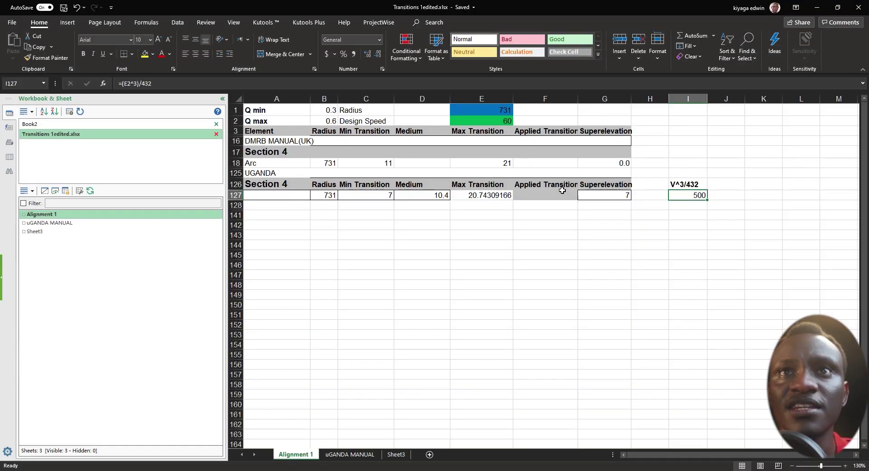
click(820, 10)
scroll(287, 236, up, 2)
scroll(324, 211, up, 2)
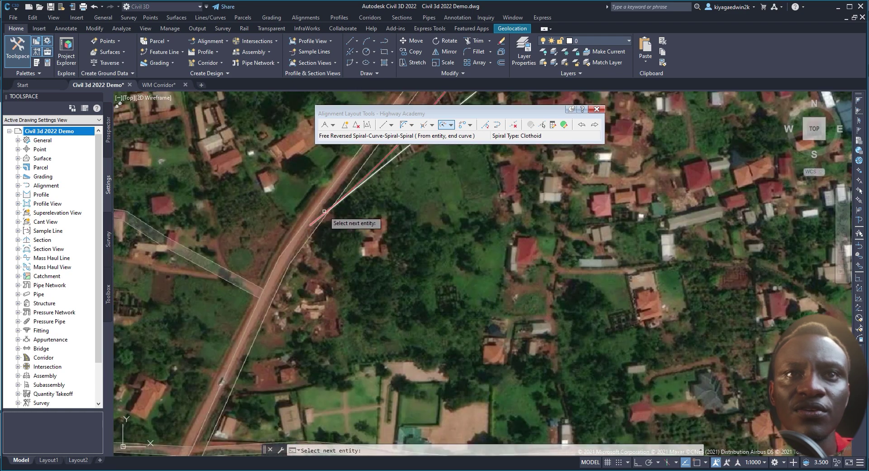
click(322, 218)
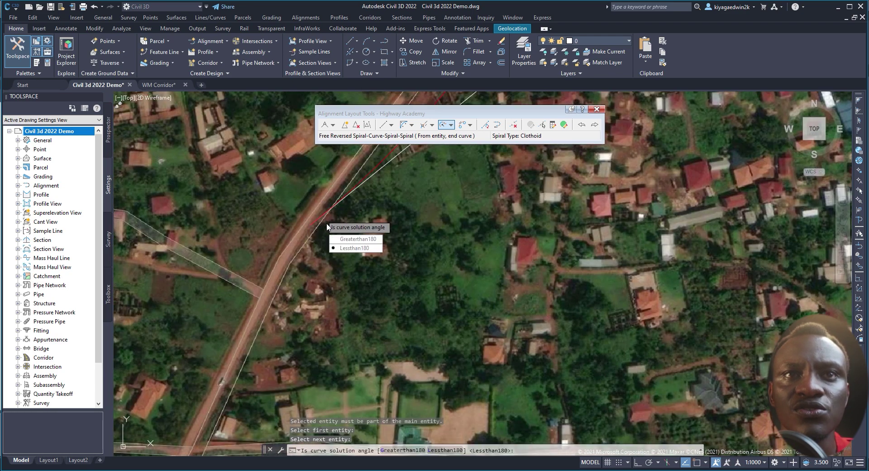
Choose the Lessthan180 solution, radius 731, and spiral lengths 20, 20 and 44.
click(345, 249)
text(731)
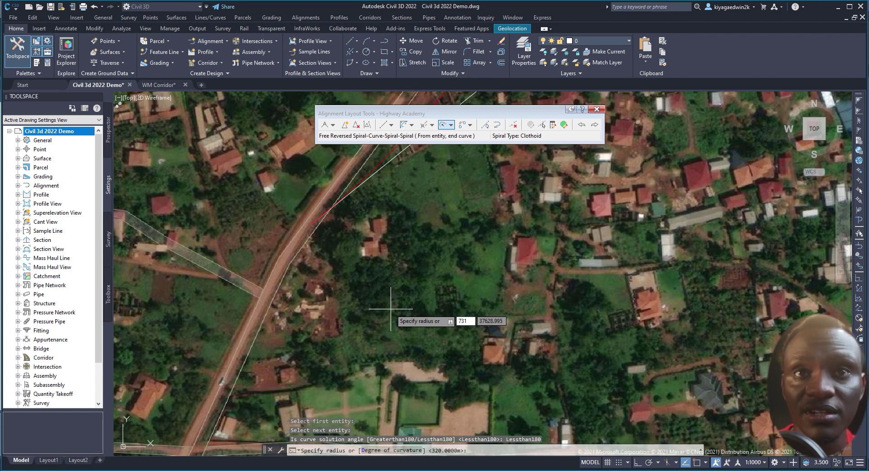
key(Return)
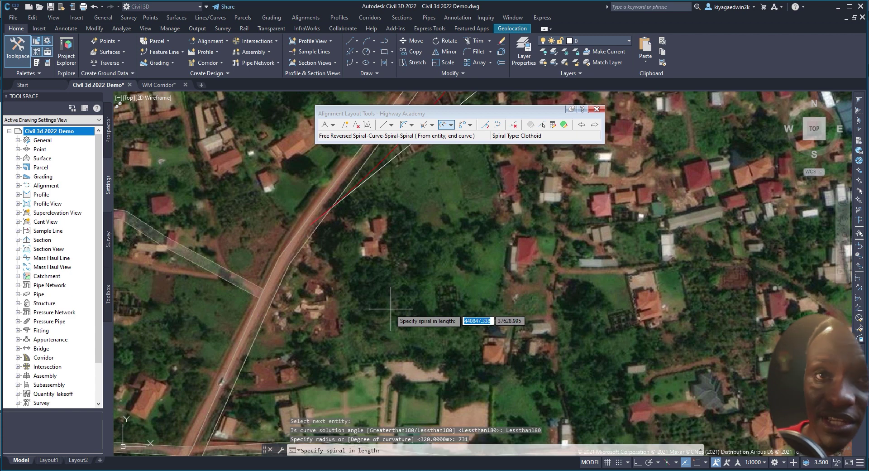
text(20)
key(Return)
text(2)
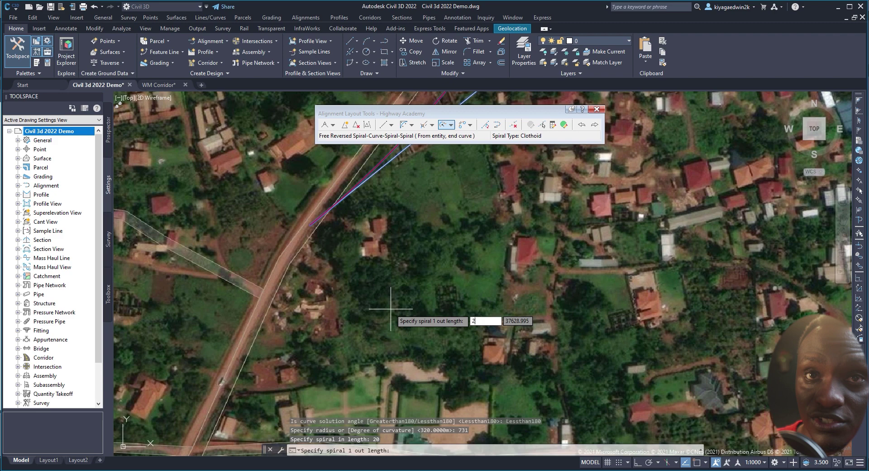
text(0)
key(Return)
text(4)
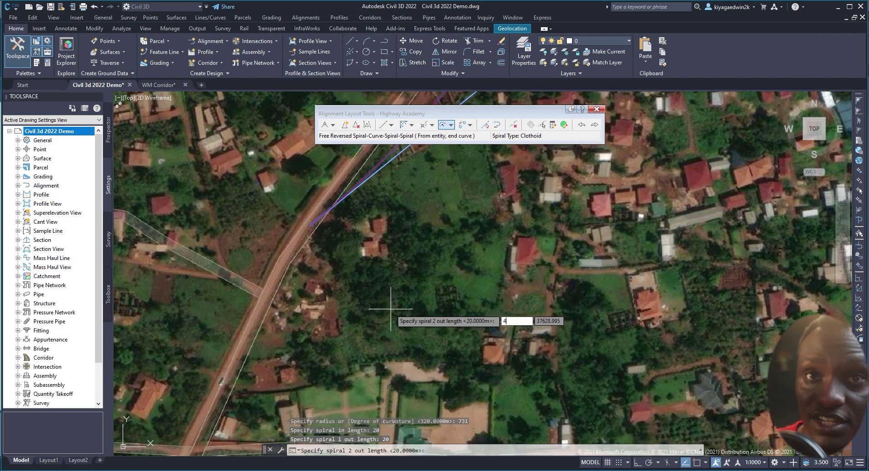
text(4)
key(Return)
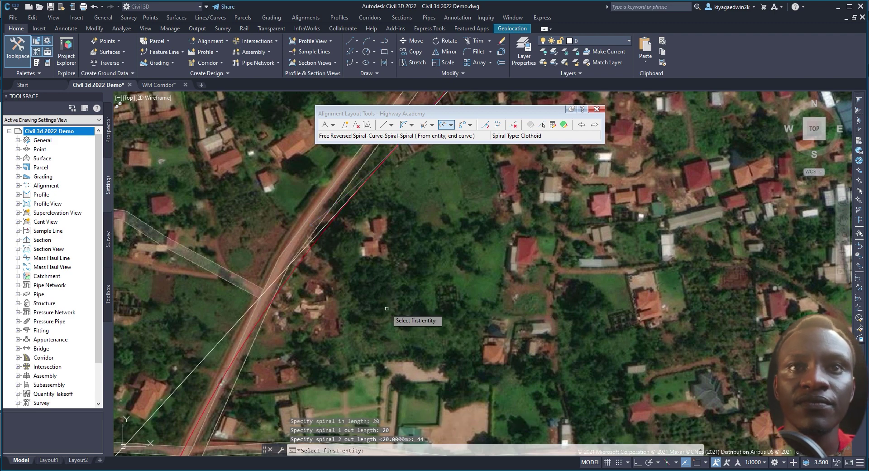
Select the Highway Academy alignment and bring up its alignment style settings.
scroll(391, 309, down, 2)
scroll(385, 305, down, 5)
scroll(379, 304, up, 1)
scroll(344, 312, up, 2)
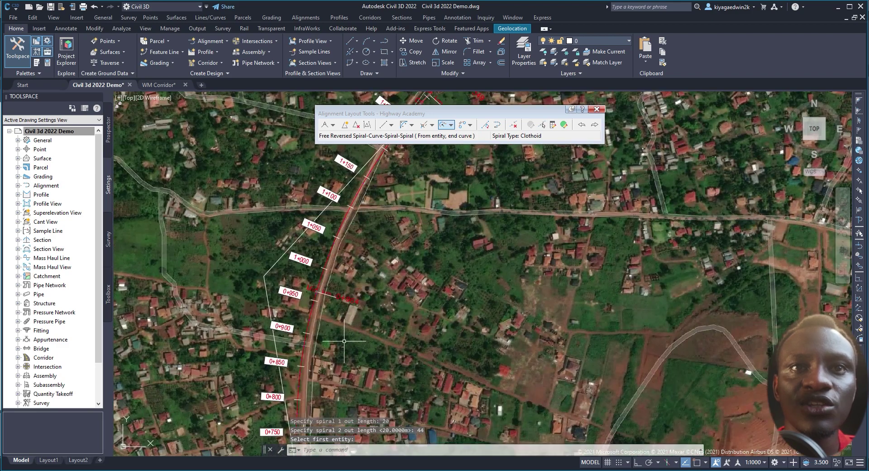
scroll(309, 320, up, 2)
click(259, 328)
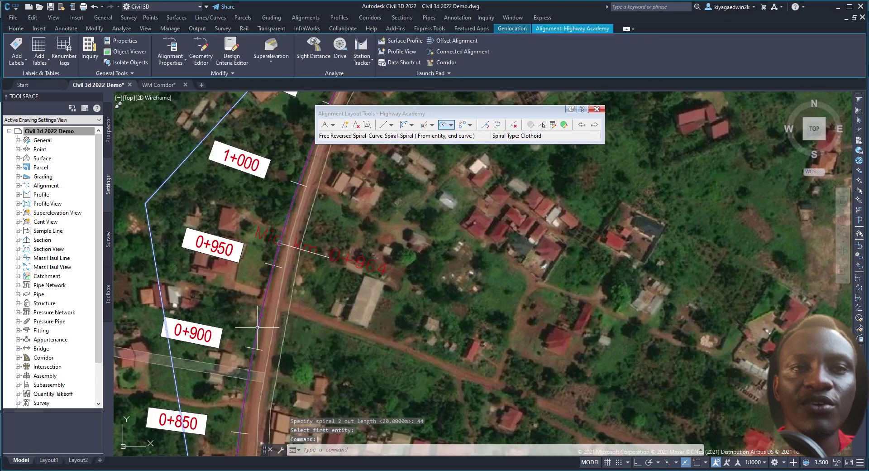
right_click(259, 328)
click(302, 207)
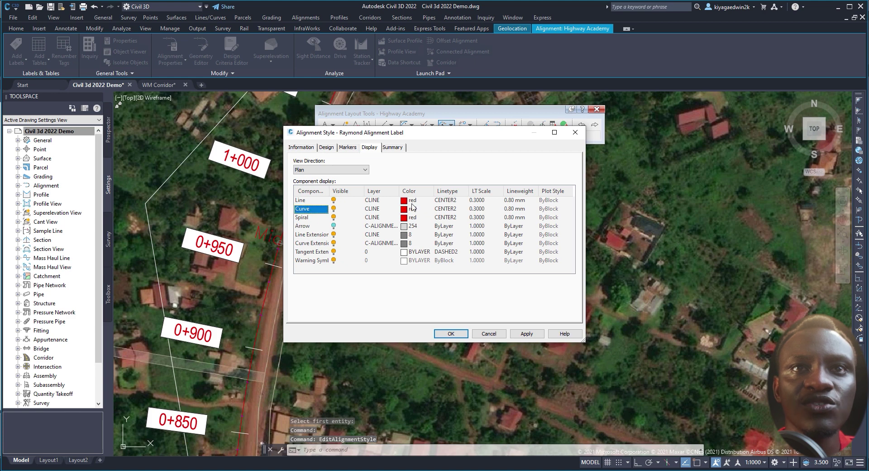
Set the Curve component to magenta and the Spiral component to cyan, then confirm.
click(403, 209)
click(405, 259)
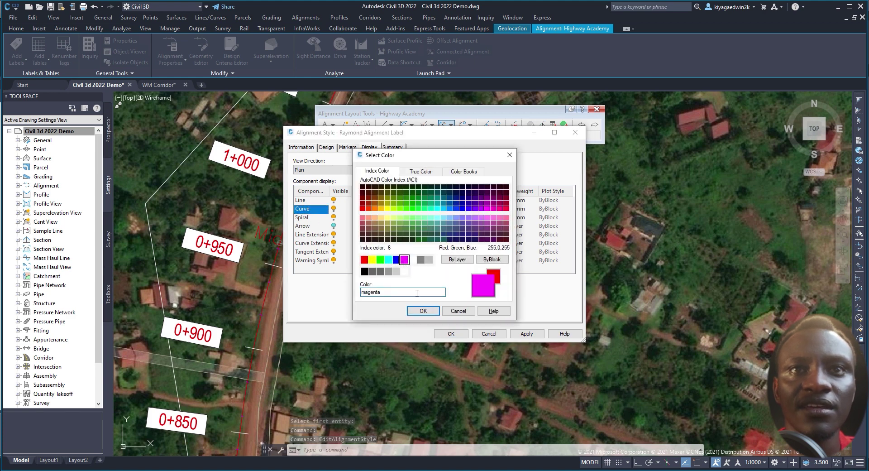
click(424, 311)
click(404, 218)
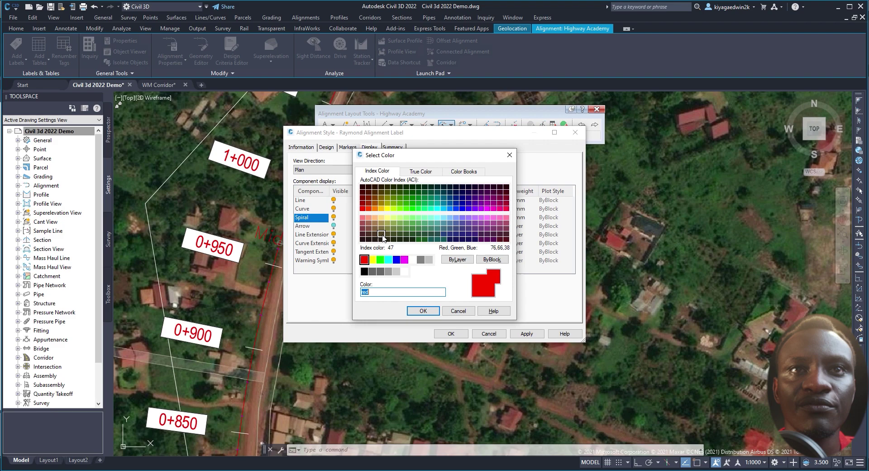
click(388, 260)
click(421, 310)
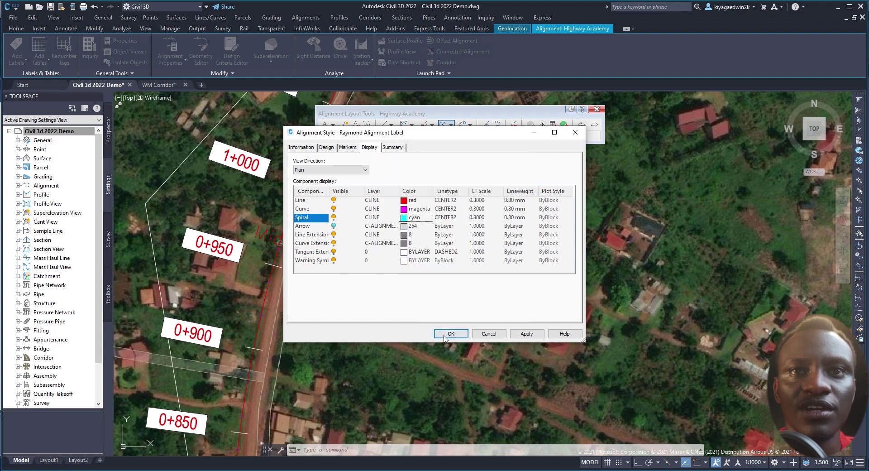
click(451, 333)
Bring the labelled stations into view and select the Highway Academy alignment.
scroll(306, 254, down, 5)
scroll(306, 253, up, 5)
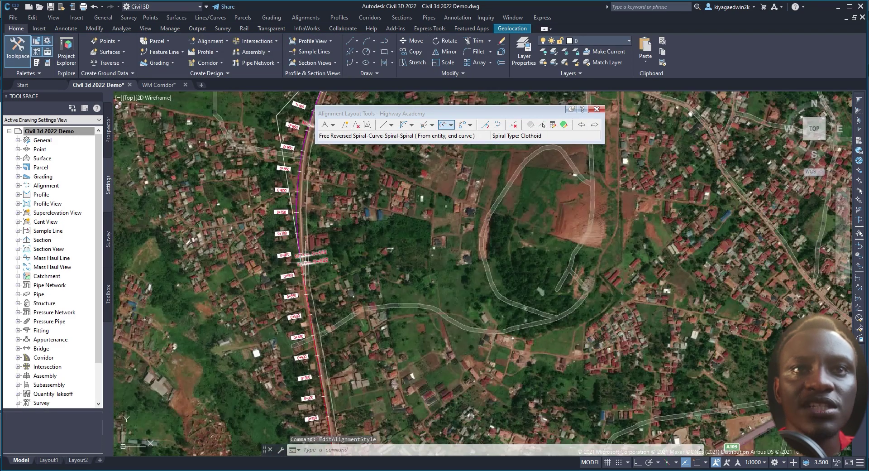
scroll(306, 254, up, 4)
middle_drag(317, 190, 331, 333)
scroll(331, 333, down, 4)
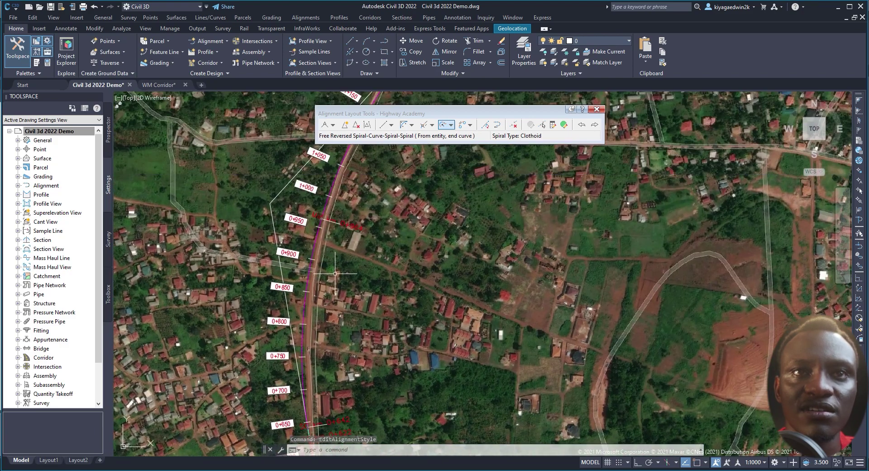
scroll(319, 214, up, 7)
scroll(286, 295, down, 5)
click(288, 295)
scroll(287, 286, down, 4)
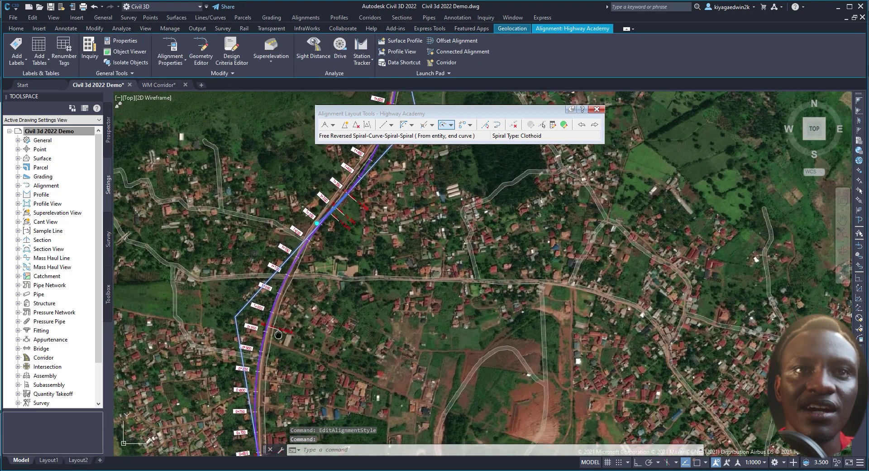
middle_drag(306, 258, 285, 209)
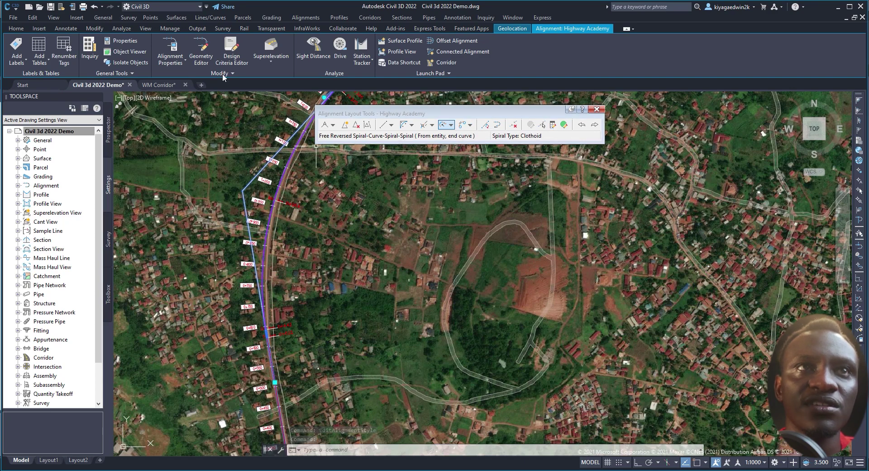
In Project Explorer, pick the Highway Academy row and show its Alignment Entities list.
click(16, 28)
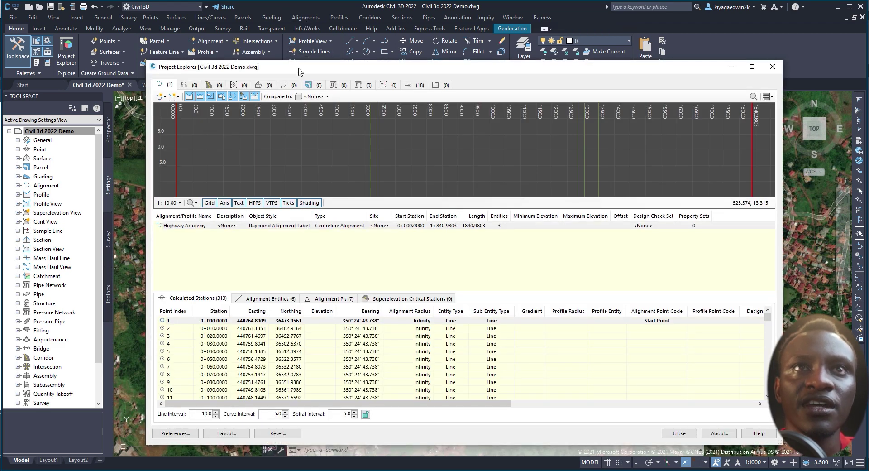
drag(299, 71, 571, 138)
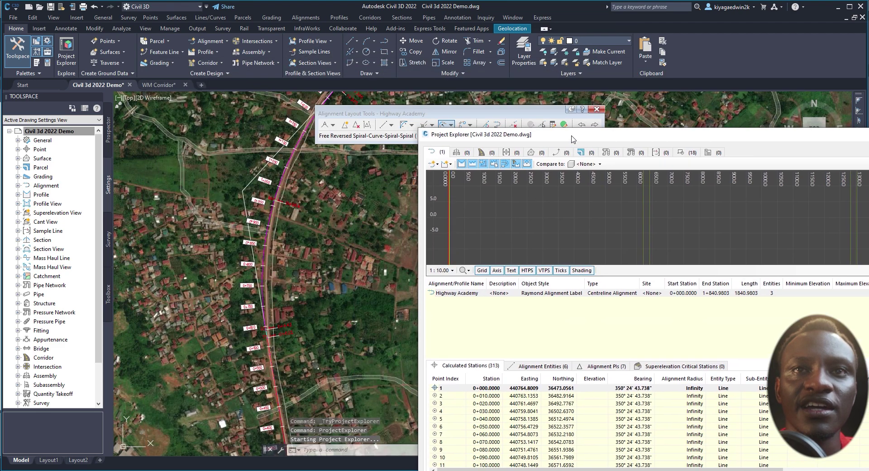
click(462, 294)
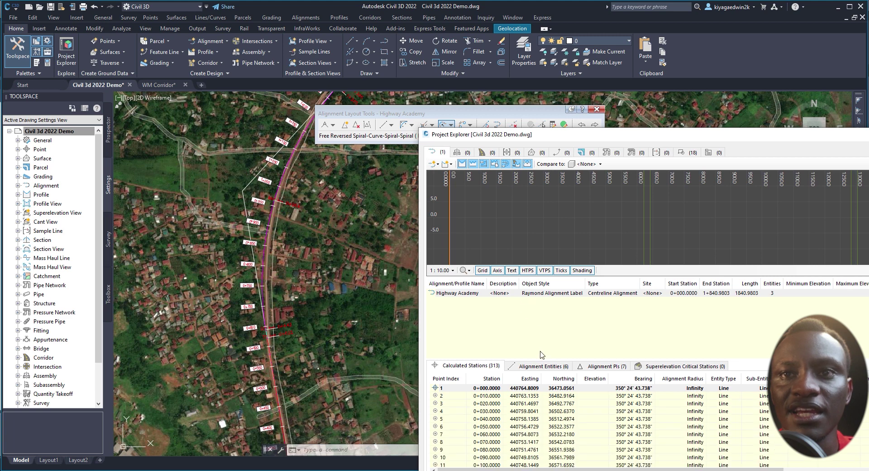
click(541, 367)
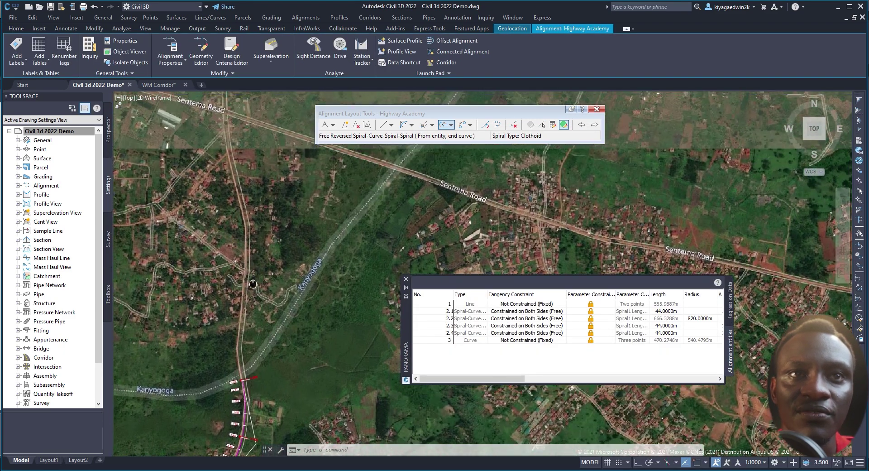
middle_drag(265, 209, 251, 254)
scroll(250, 270, up, 2)
scroll(250, 271, up, 1)
scroll(250, 271, up, 1)
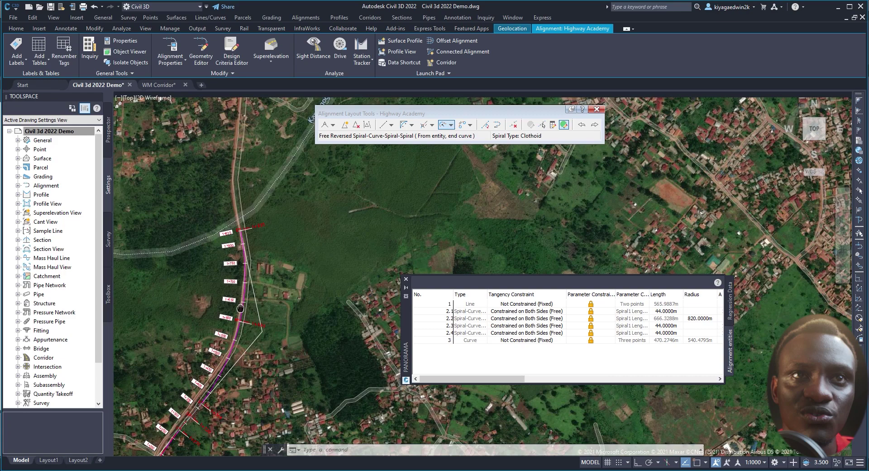
scroll(248, 278, up, 1)
scroll(245, 293, up, 1)
scroll(220, 236, down, 1)
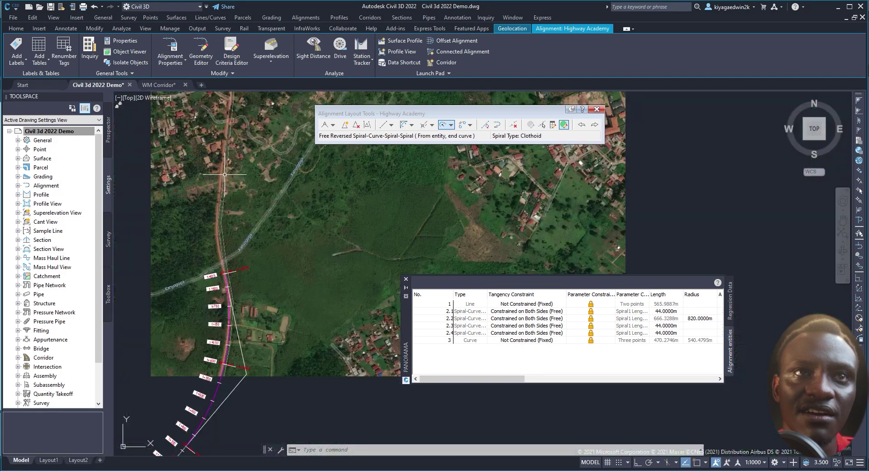
scroll(220, 236, down, 1)
scroll(220, 232, up, 2)
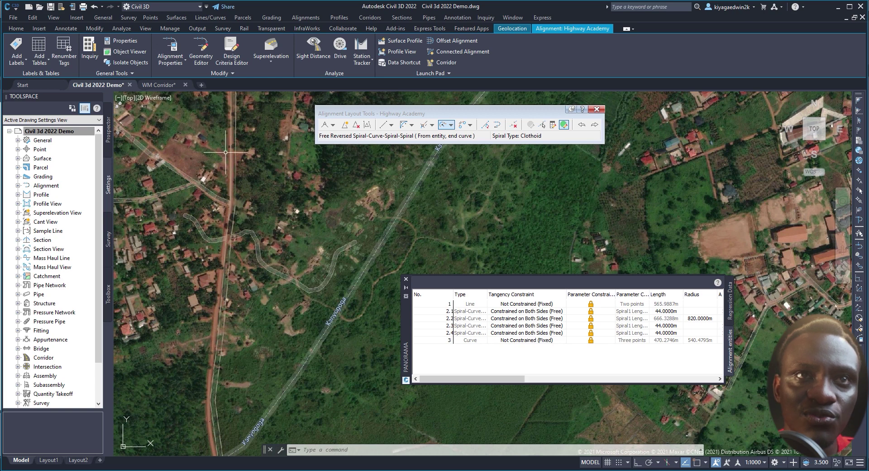
scroll(226, 152, down, 2)
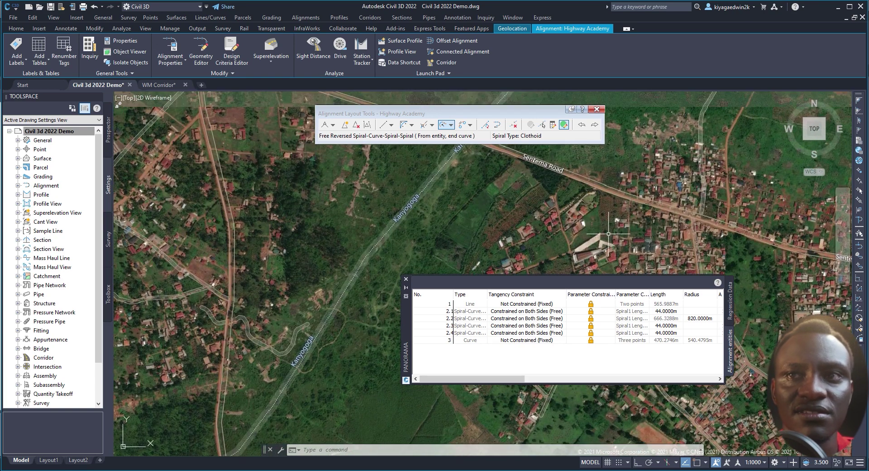
Close the entities table and draw a two-point fixed tangent along the red road northward.
click(407, 279)
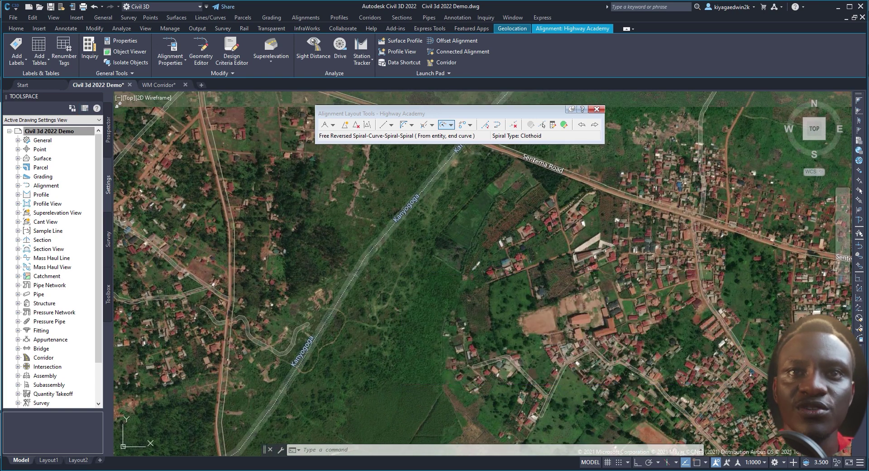
click(391, 125)
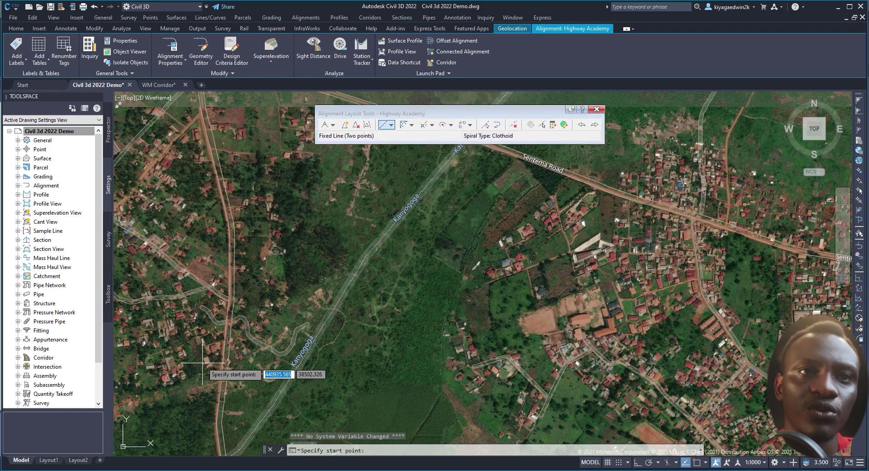
scroll(222, 362, up, 2)
scroll(220, 356, up, 2)
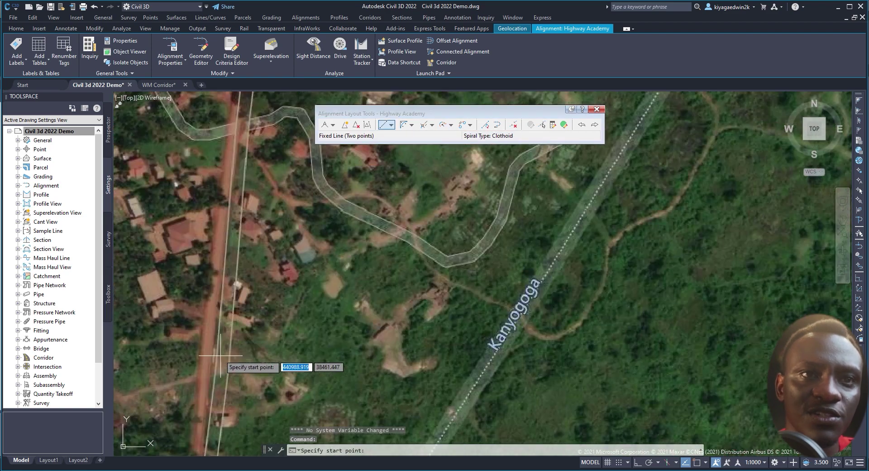
click(200, 389)
middle_drag(224, 229, 201, 406)
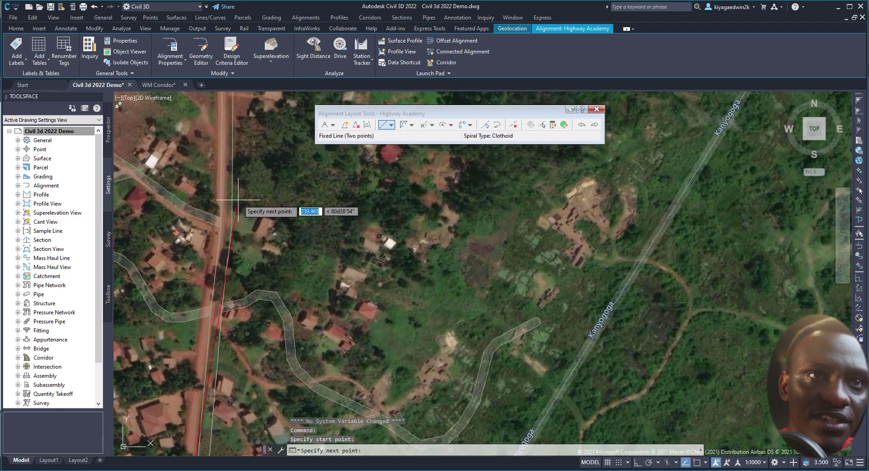
click(223, 180)
scroll(224, 195, down, 2)
scroll(227, 217, down, 2)
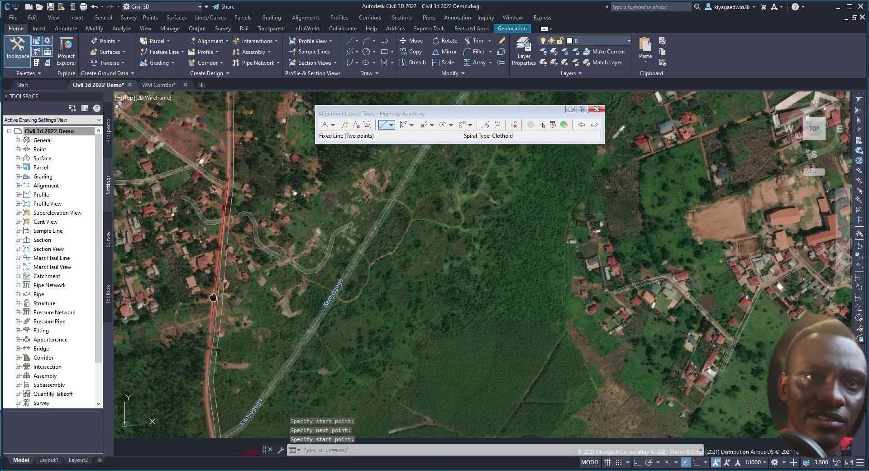
scroll(228, 244, down, 2)
scroll(231, 272, down, 1)
scroll(228, 267, up, 3)
scroll(218, 226, down, 3)
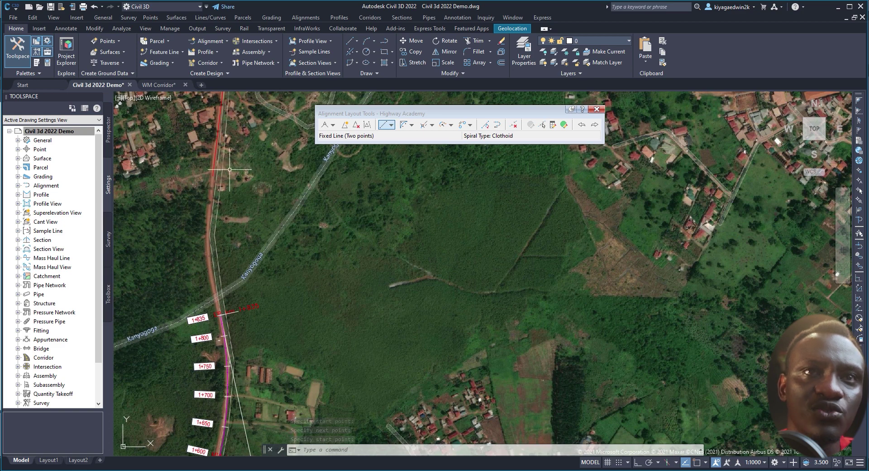
click(412, 126)
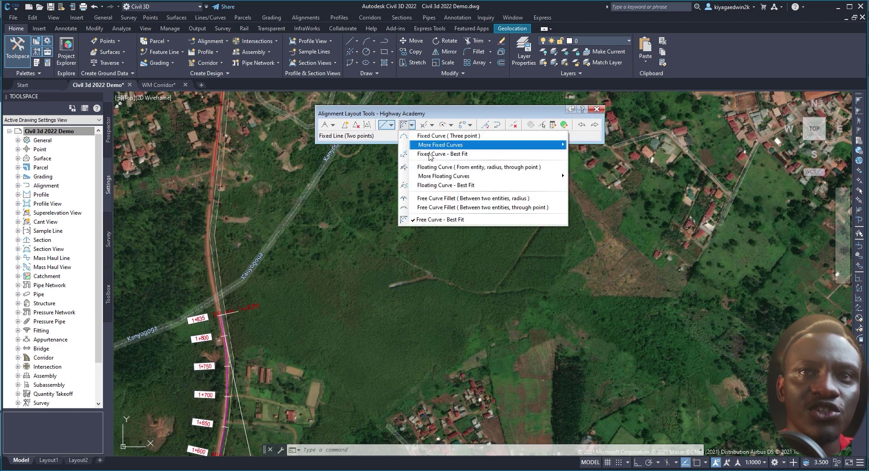
click(441, 219)
scroll(224, 345, up, 2)
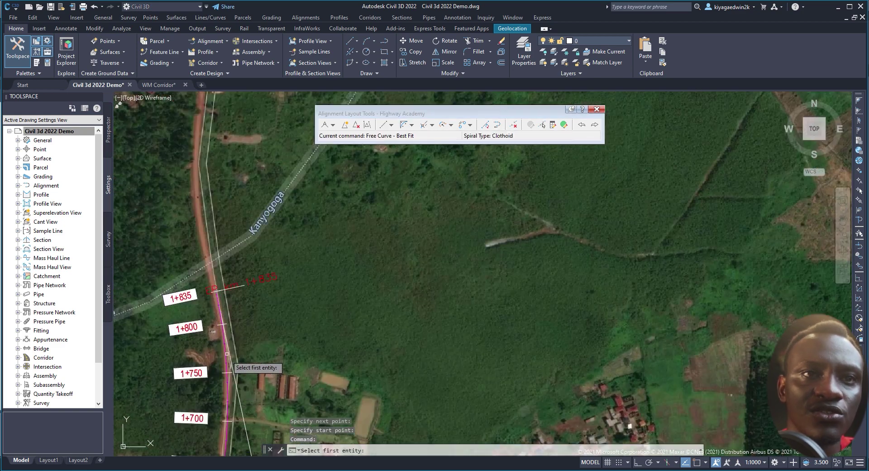
scroll(224, 344, up, 2)
click(220, 304)
scroll(220, 308, down, 3)
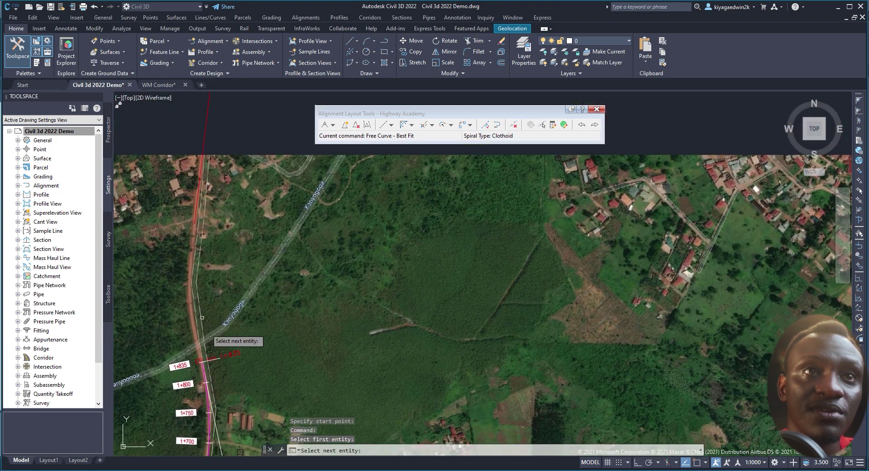
scroll(201, 204, up, 2)
key(Return)
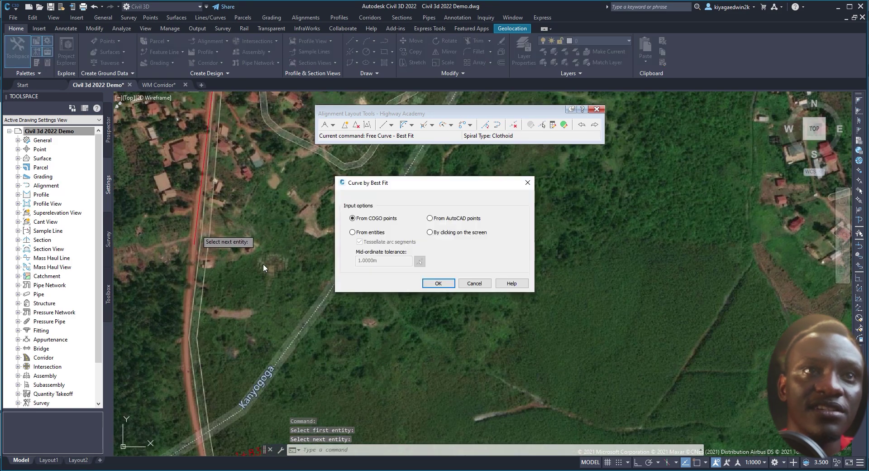
click(444, 280)
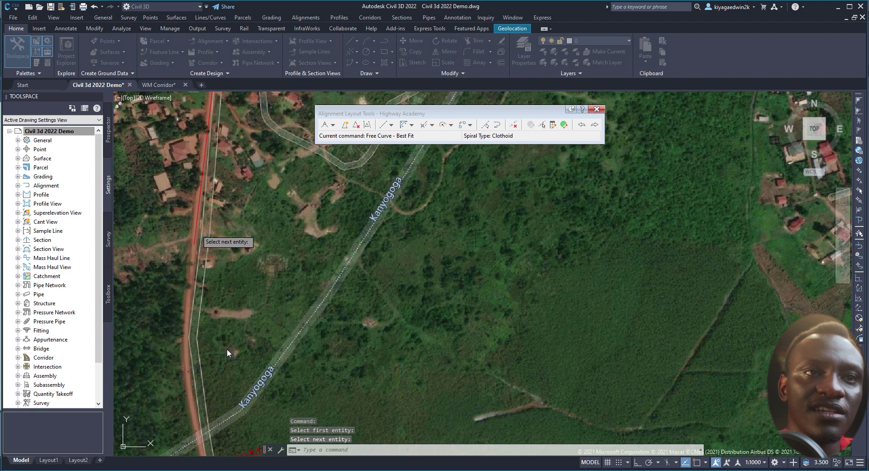
scroll(224, 357, up, 2)
click(210, 380)
scroll(210, 380, down, 4)
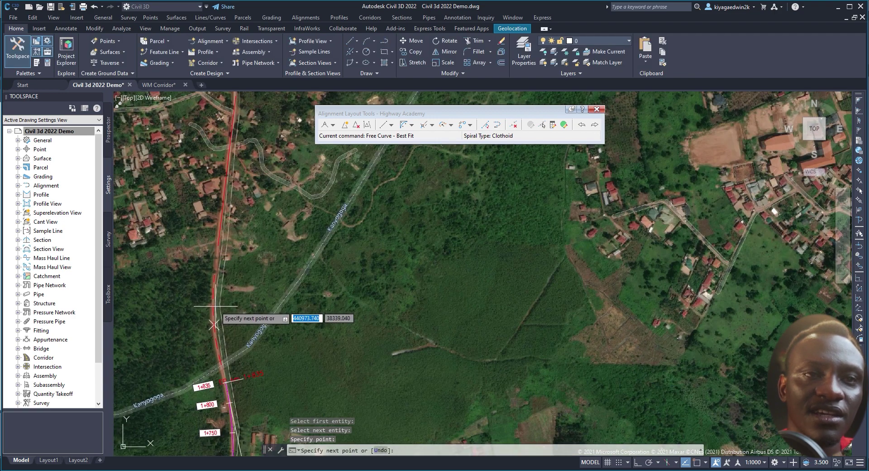
right_click(222, 304)
click(244, 307)
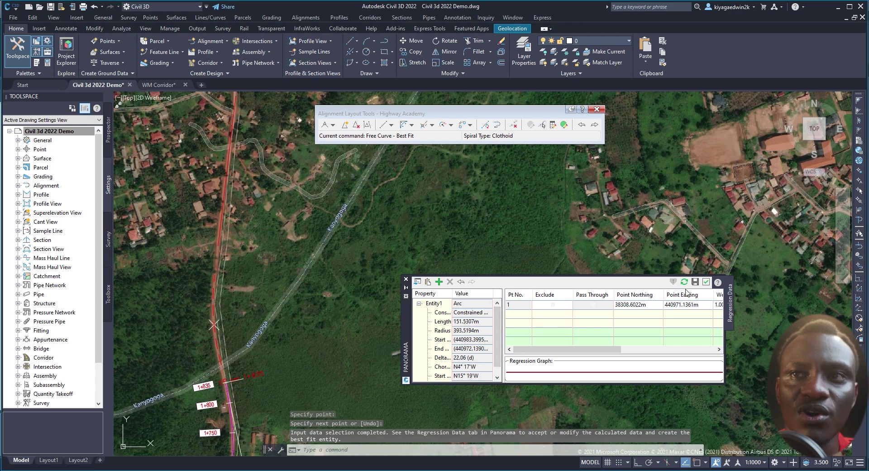
click(406, 280)
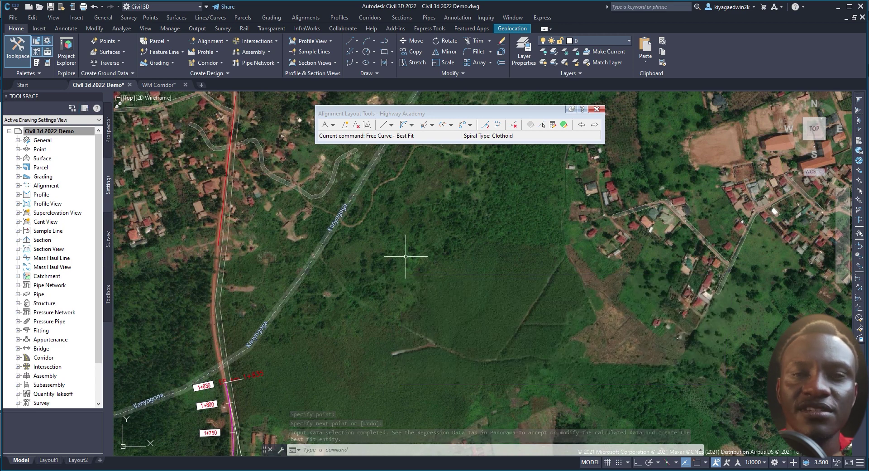
Start a free reversed spiral-spiral-curve-spiral between the magenta and red lines, solution angle under 180.
click(451, 127)
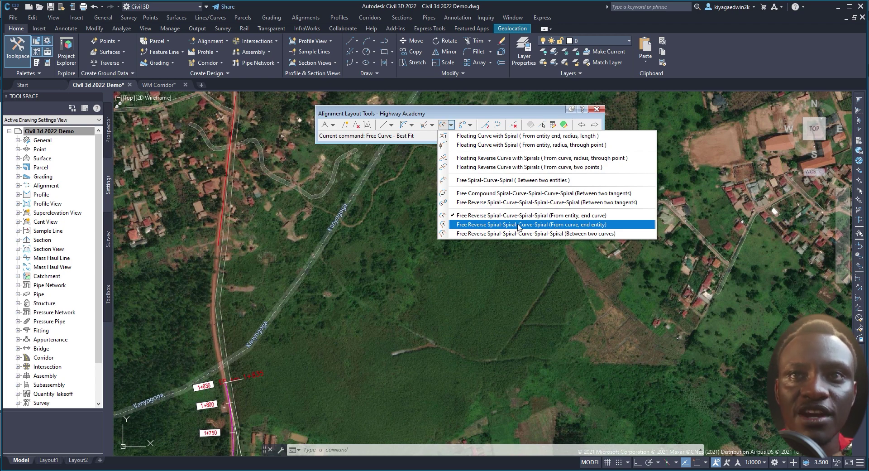
click(560, 225)
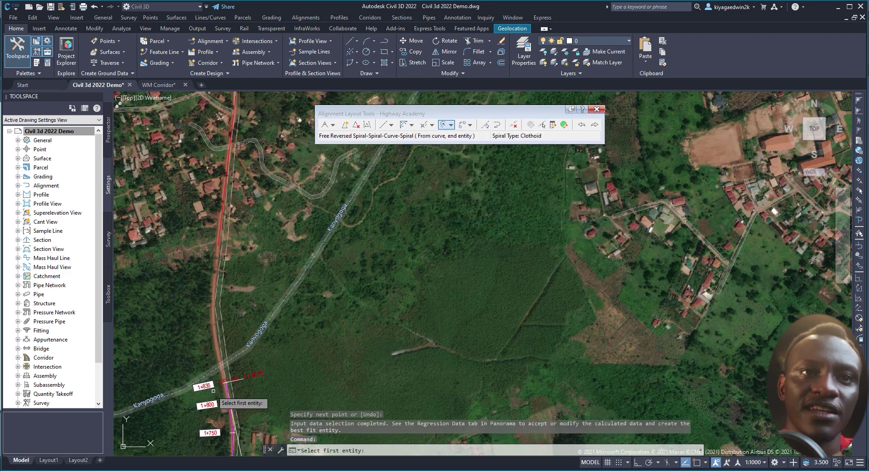
scroll(245, 398, up, 5)
scroll(256, 392, up, 3)
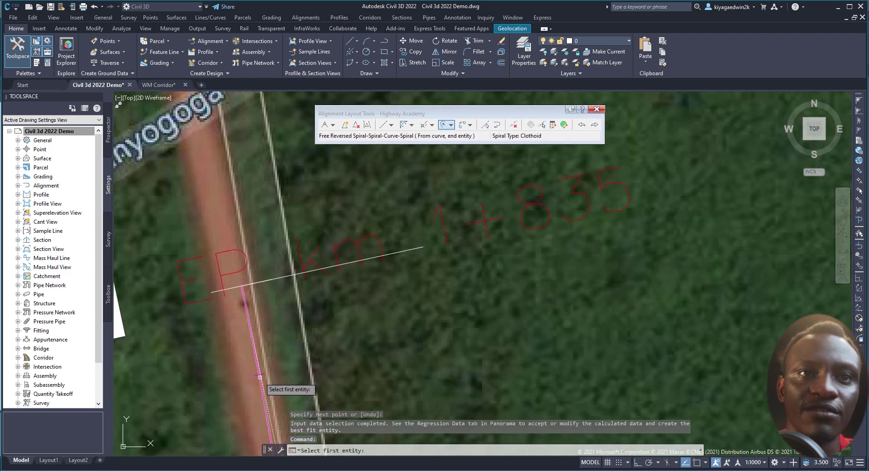
click(261, 380)
scroll(273, 307, down, 6)
scroll(273, 307, up, 2)
scroll(240, 366, up, 3)
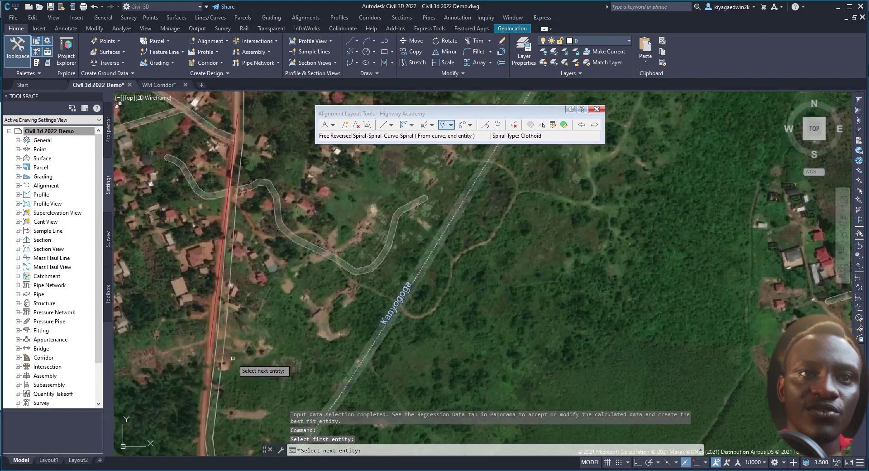
click(212, 335)
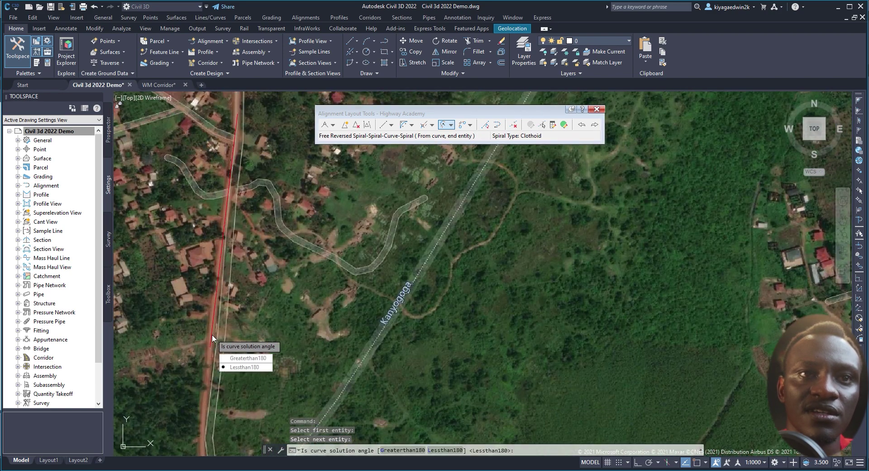
click(244, 368)
Enter radius 400 and spiral lengths 44, 60 and 60.
text(400)
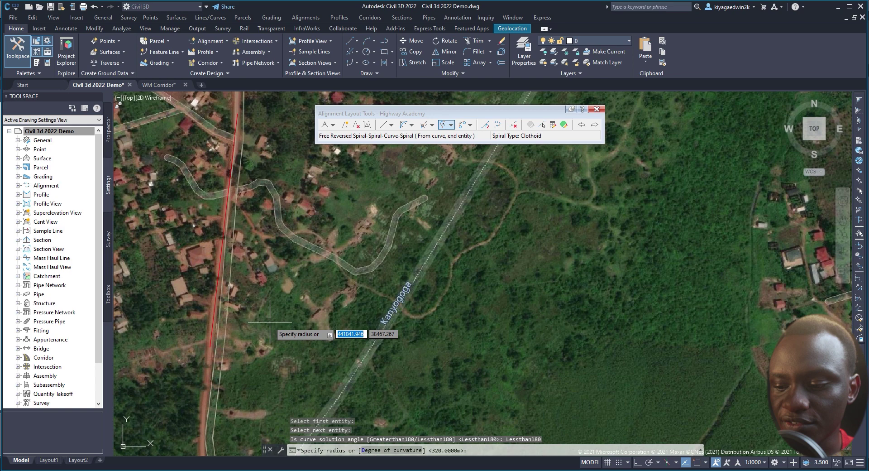
key(Return)
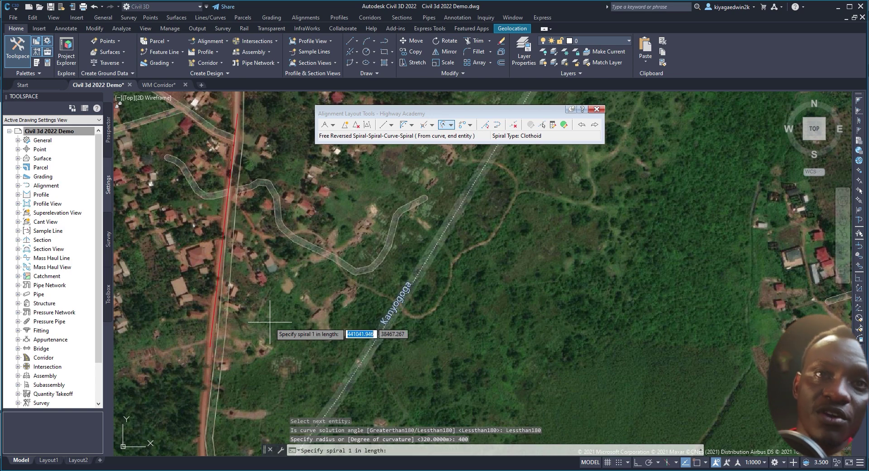
text(44)
key(Return)
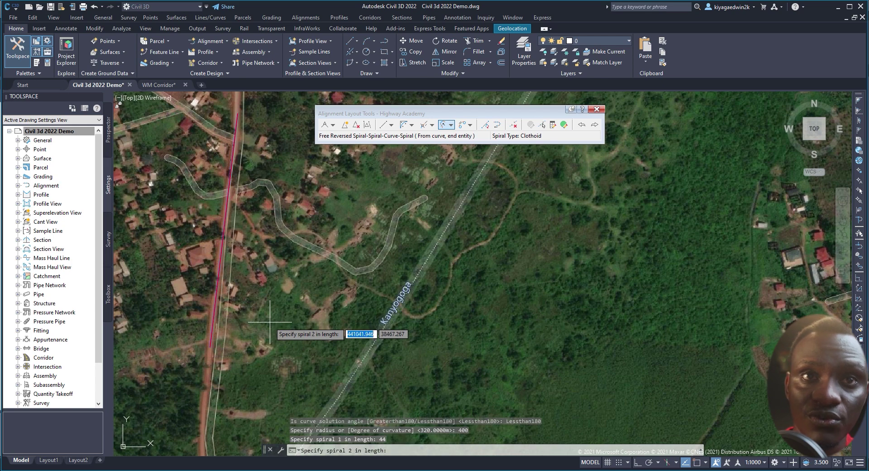
text(60)
key(Return)
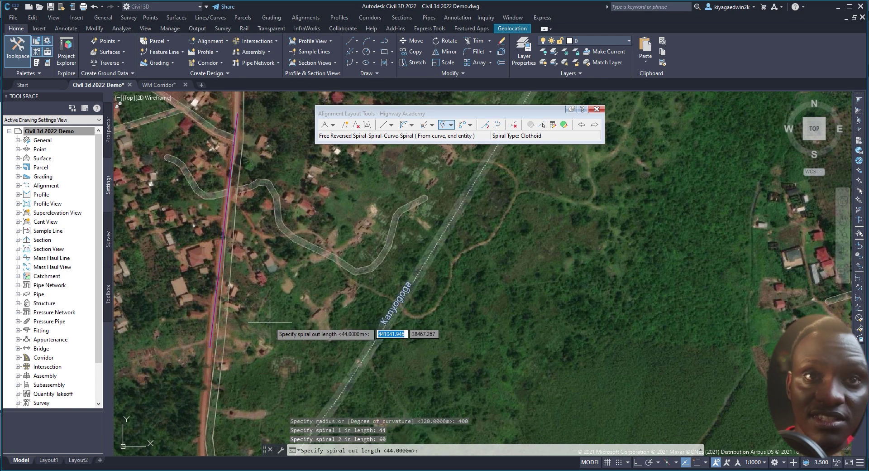
text(60)
key(Return)
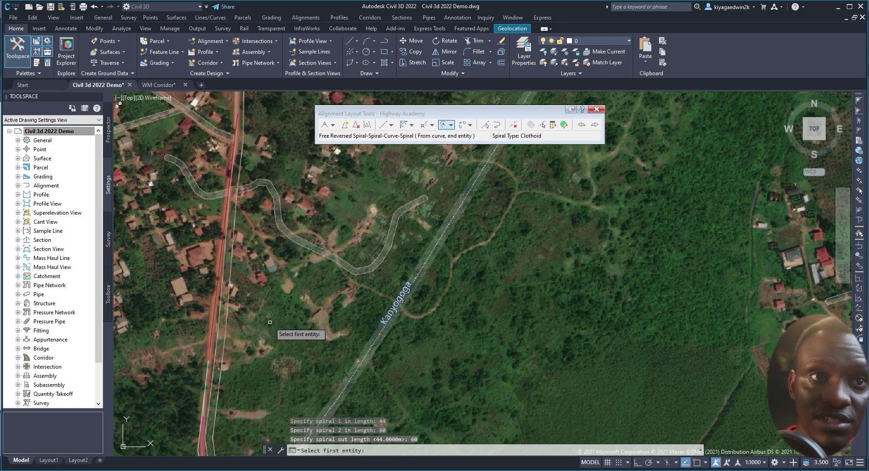
scroll(270, 322, down, 3)
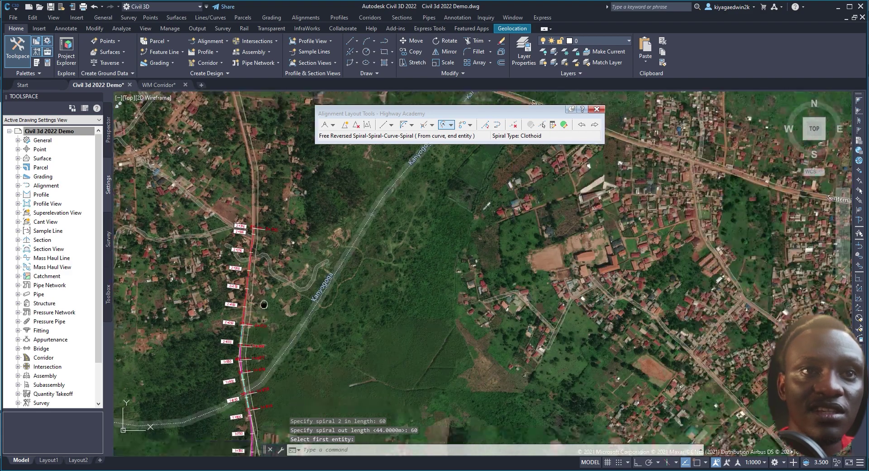
mouse_move(270, 322)
middle_down()
mouse_move(258, 271)
mouse_move(266, 314)
middle_up()
scroll(217, 348, down, 3)
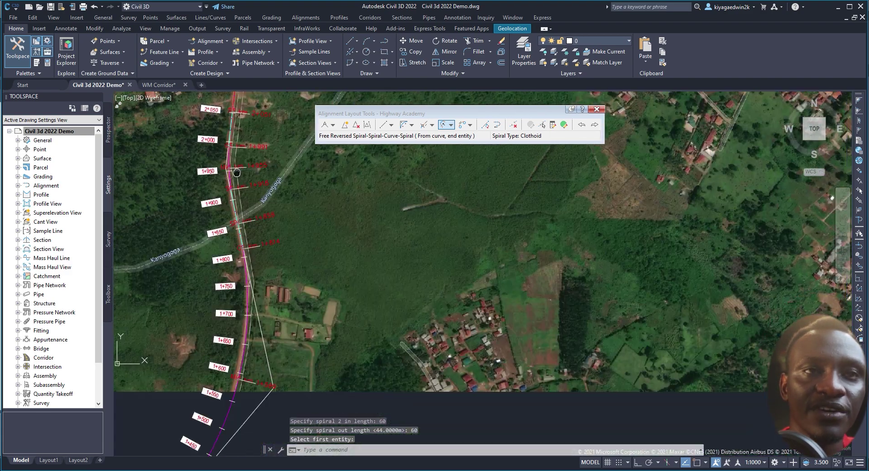
scroll(217, 347, down, 2)
middle_drag(217, 347, 216, 361)
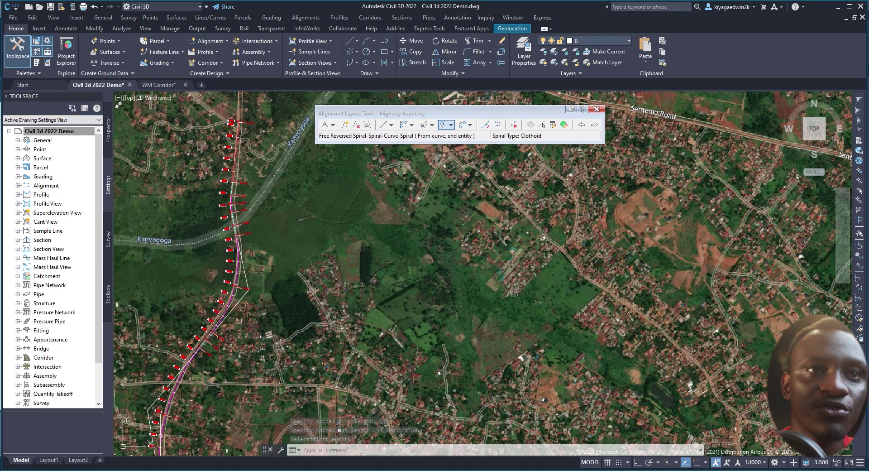
scroll(236, 184, up, 2)
middle_drag(236, 184, 238, 283)
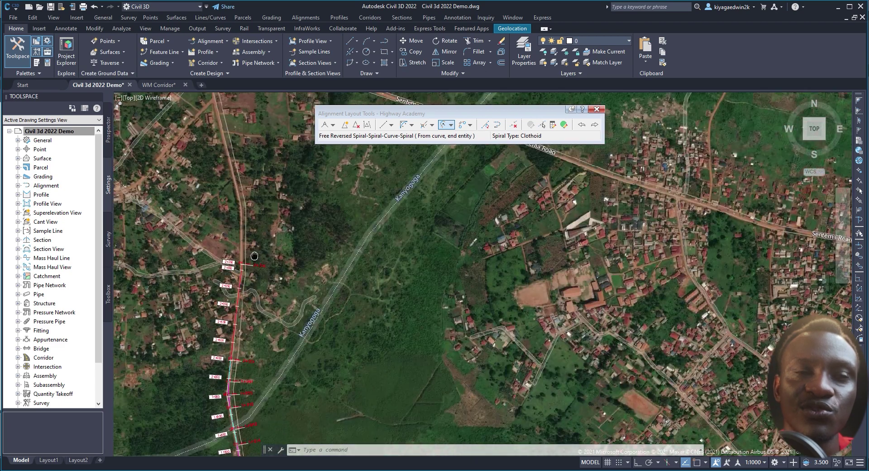
mouse_move(238, 283)
middle_down()
mouse_move(266, 347)
mouse_move(266, 338)
middle_up()
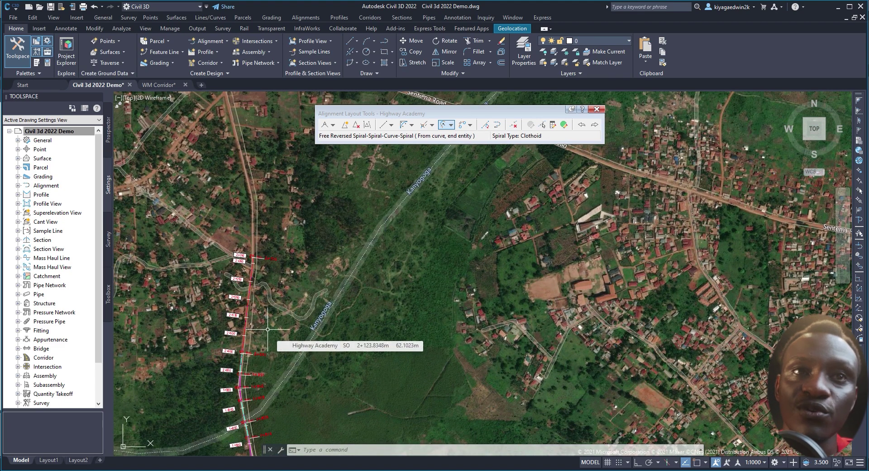
scroll(260, 349, down, 3)
middle_drag(257, 259, 254, 316)
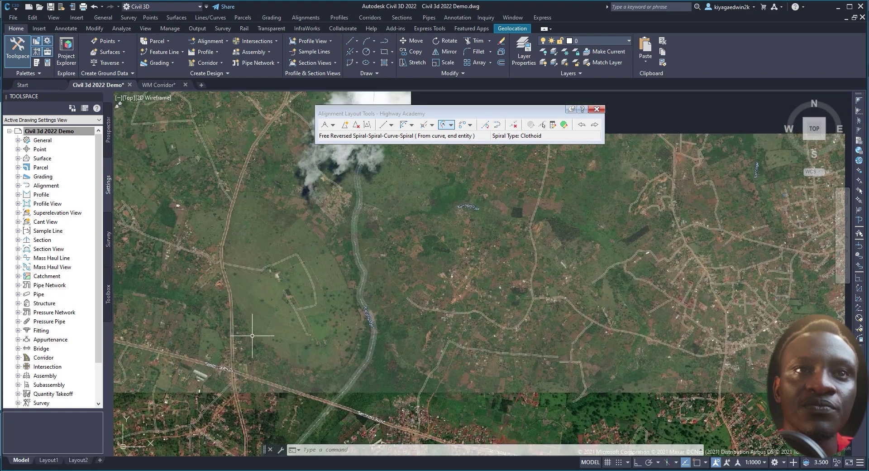
scroll(254, 316, up, 2)
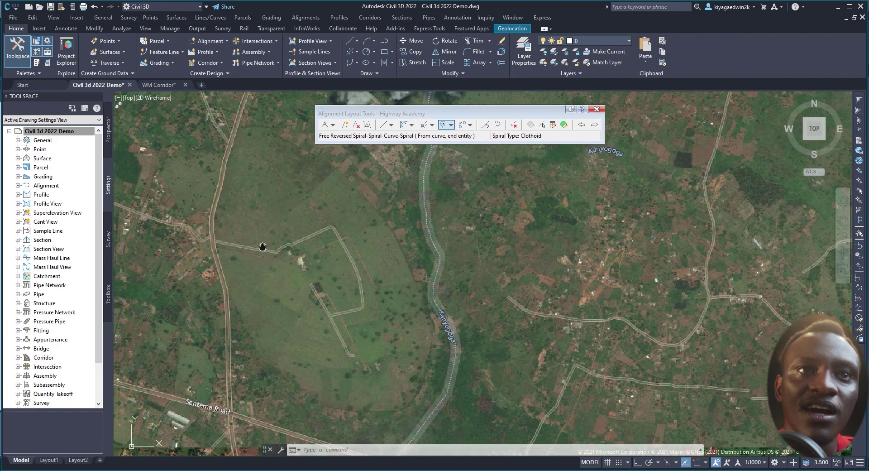
middle_drag(263, 237, 270, 288)
scroll(271, 287, down, 3)
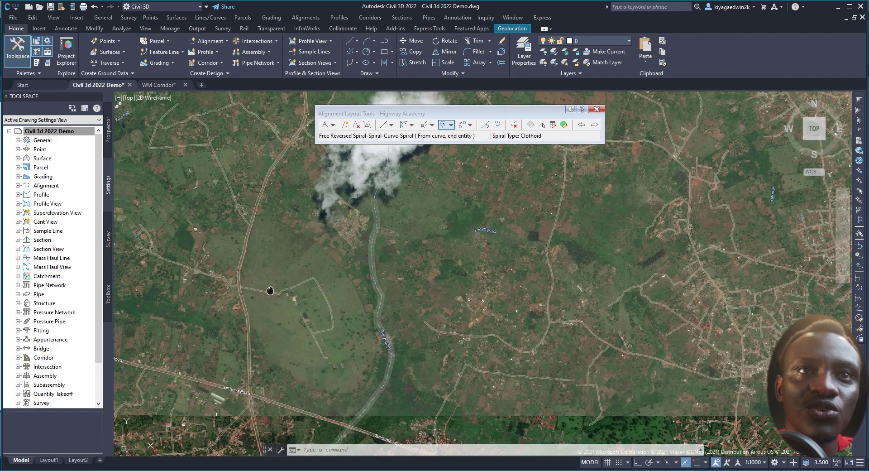
scroll(249, 368, up, 2)
middle_drag(275, 262, 271, 308)
scroll(271, 308, up, 1)
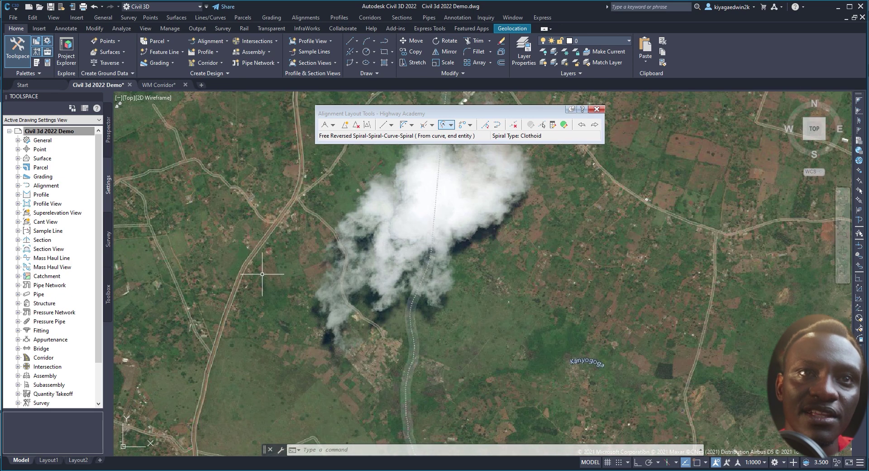
middle_drag(261, 278, 260, 299)
scroll(256, 295, up, 3)
scroll(256, 295, down, 2)
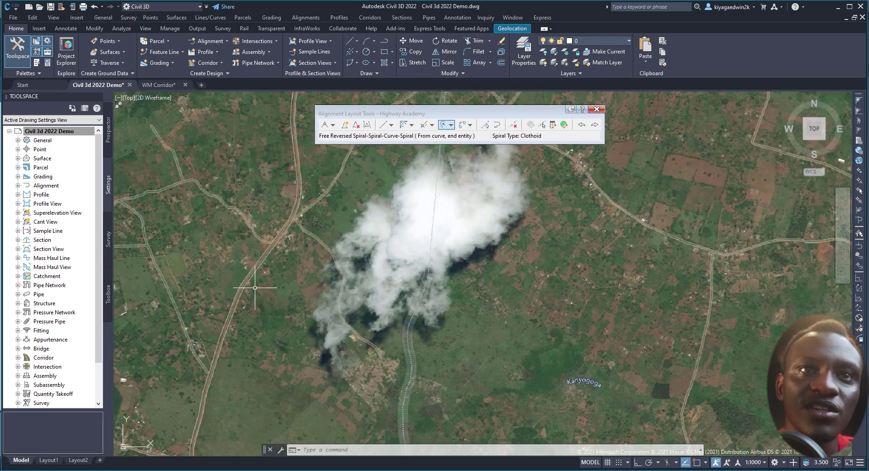
Begin a three-point fixed curve along the road, abandoning it after two points.
click(412, 125)
scroll(231, 330, up, 2)
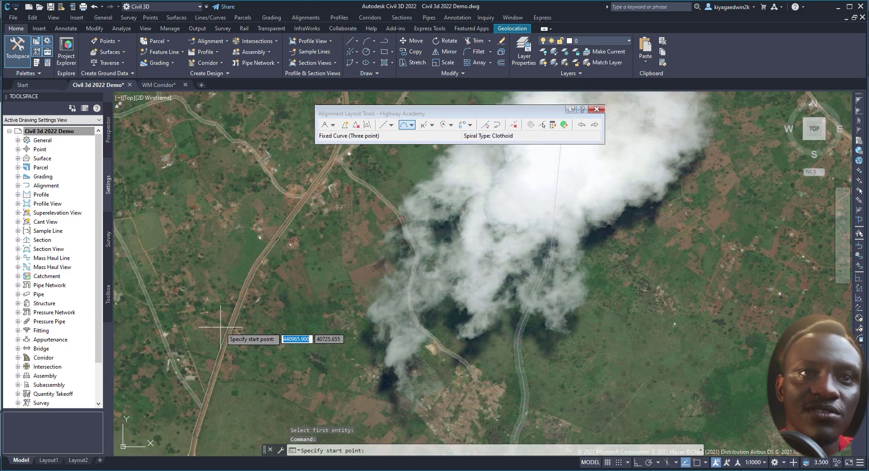
click(231, 330)
click(249, 280)
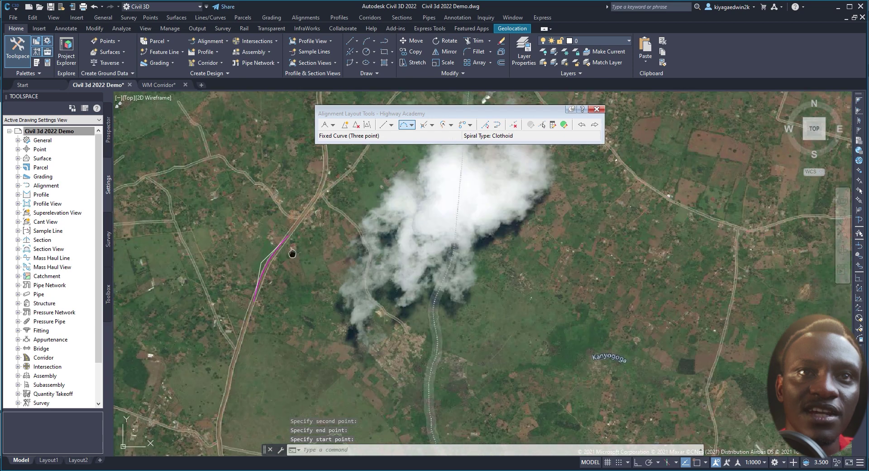
middle_drag(285, 249, 258, 398)
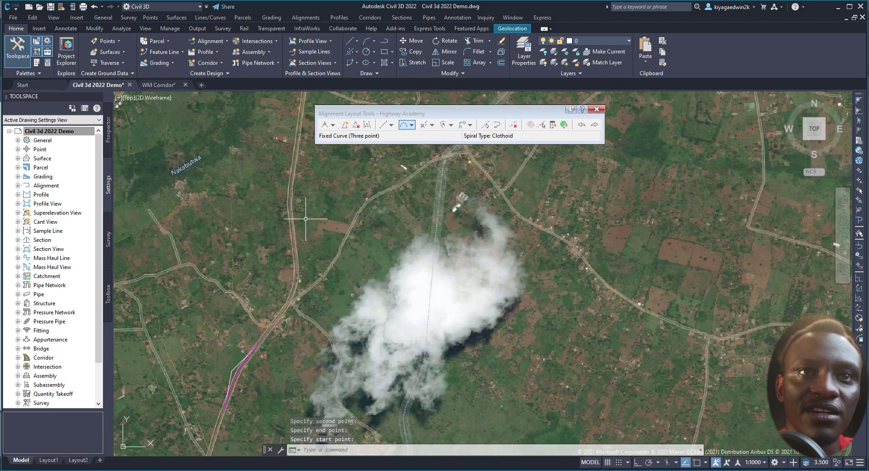
key(Escape)
Draw a three-point fixed curve through start, middle and end points on the road.
click(406, 127)
scroll(349, 277, up, 5)
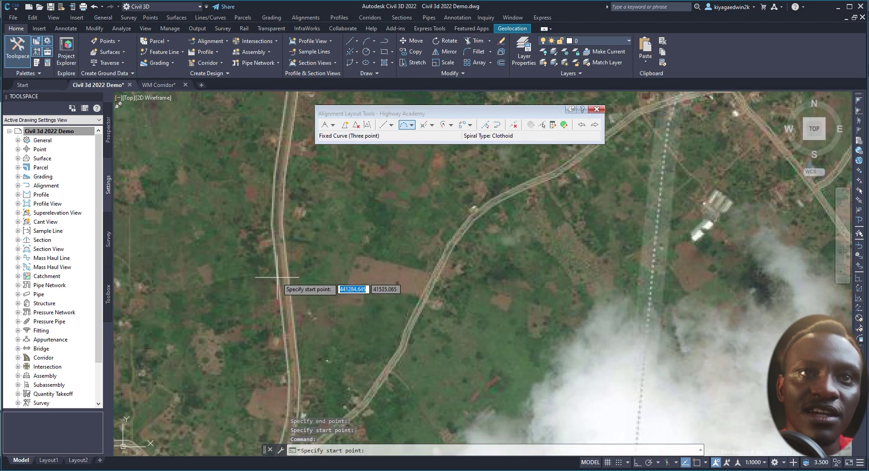
click(285, 284)
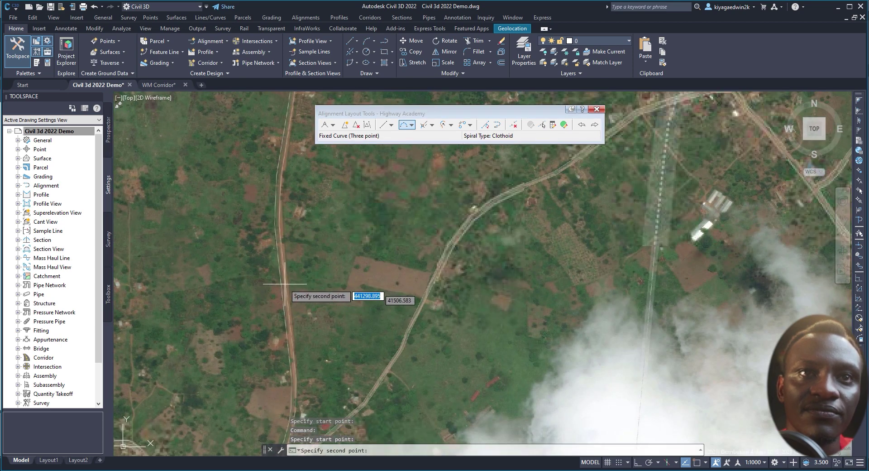
click(281, 219)
middle_drag(281, 219, 272, 305)
click(279, 194)
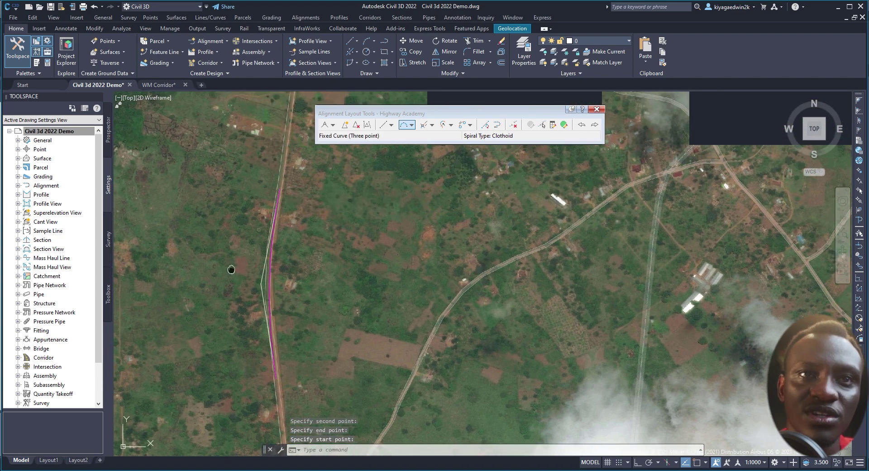
key(Escape)
scroll(229, 271, down, 4)
scroll(259, 305, up, 2)
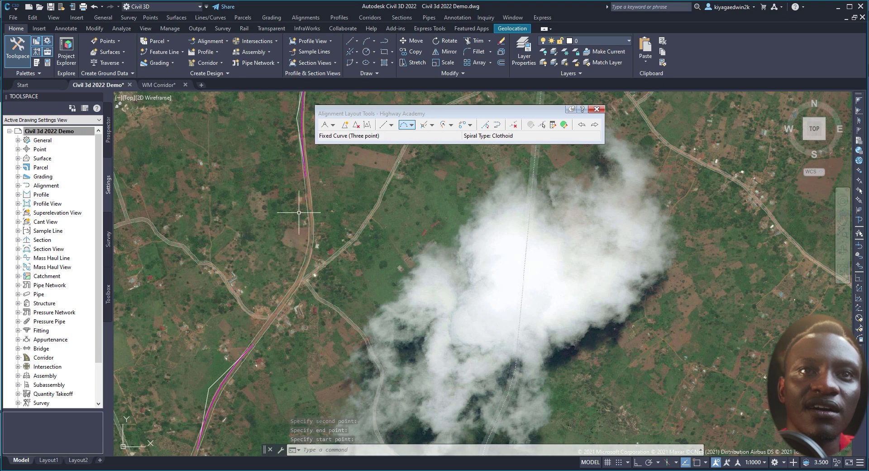
Start a best-fit free curve, picking the first line near the road bend.
click(412, 125)
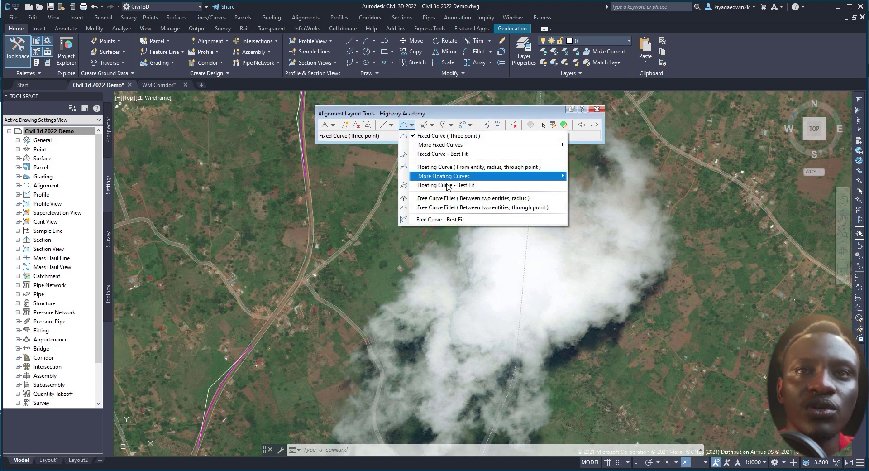
click(457, 275)
scroll(230, 387, up, 5)
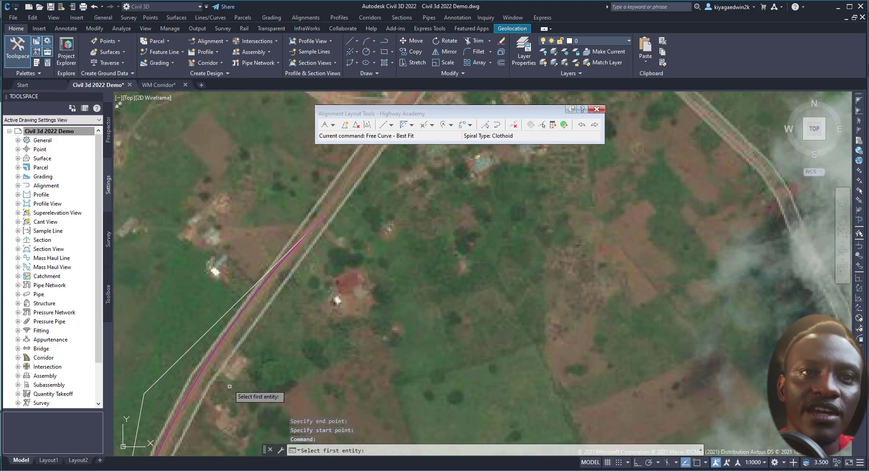
click(240, 329)
scroll(300, 295, down, 4)
middle_drag(301, 287, 263, 392)
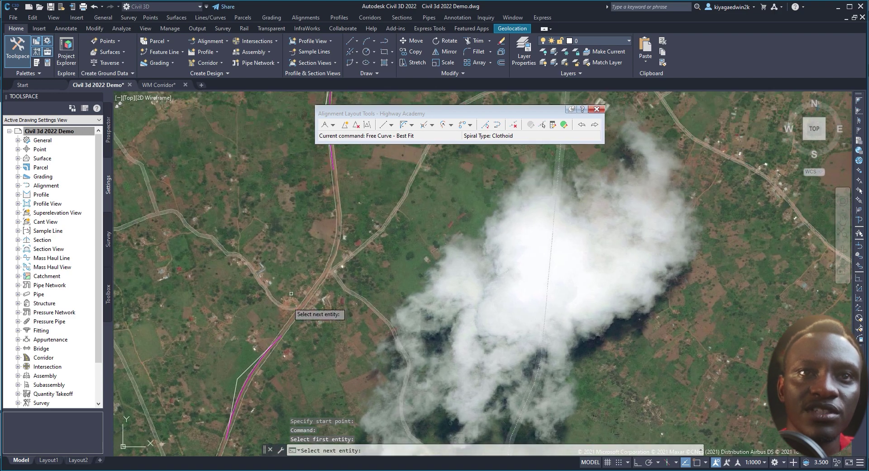
scroll(306, 252, up, 3)
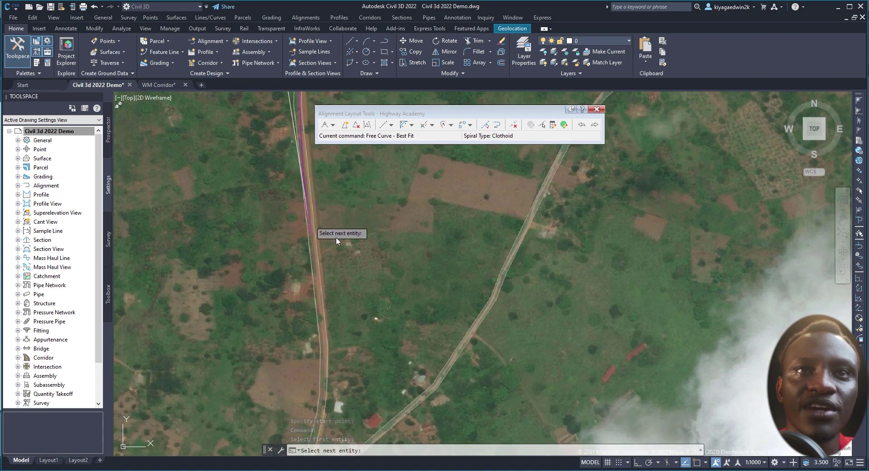
key(Return)
Place fit points along the road bend, then cancel the unfinished curve input.
click(444, 285)
scroll(447, 248, up, 3)
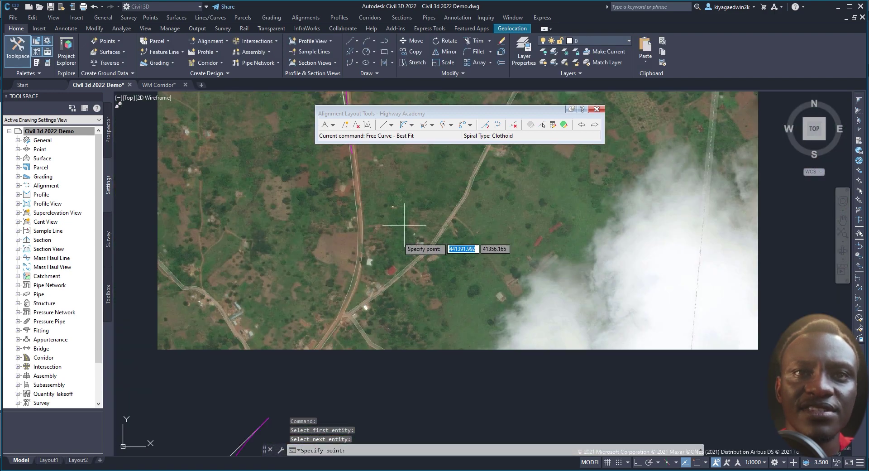
scroll(388, 304, up, 3)
click(338, 290)
click(311, 351)
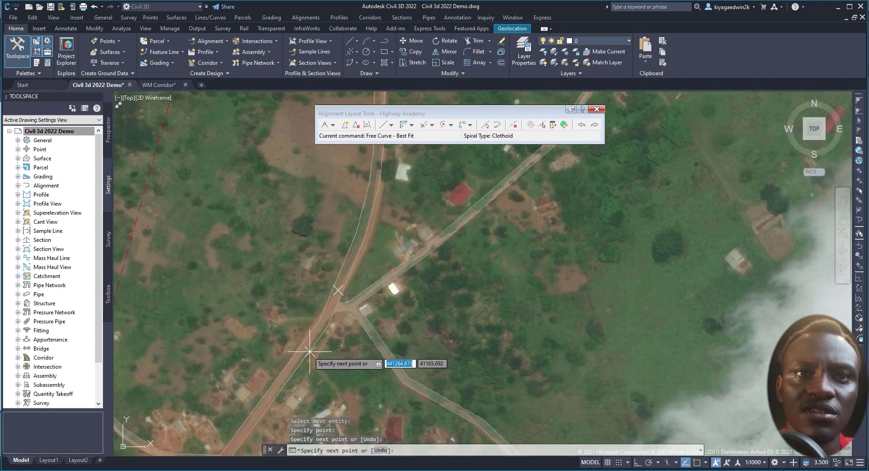
scroll(285, 362, down, 2)
scroll(299, 335, down, 2)
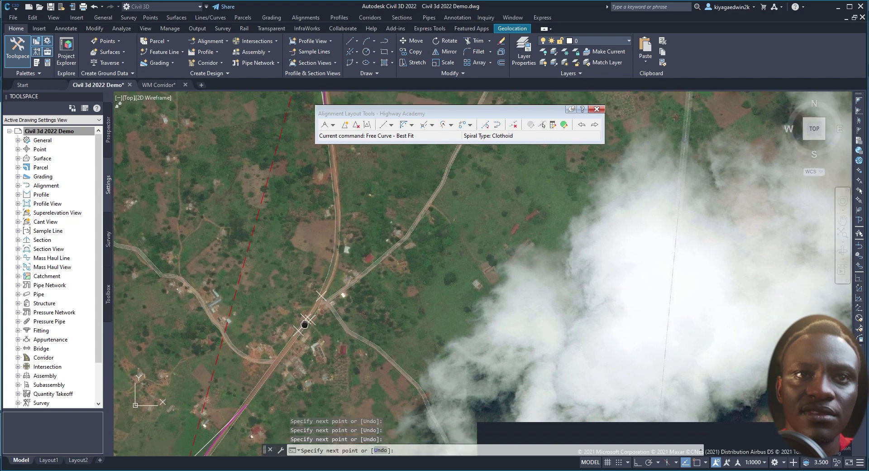
scroll(310, 317, down, 2)
right_click(315, 286)
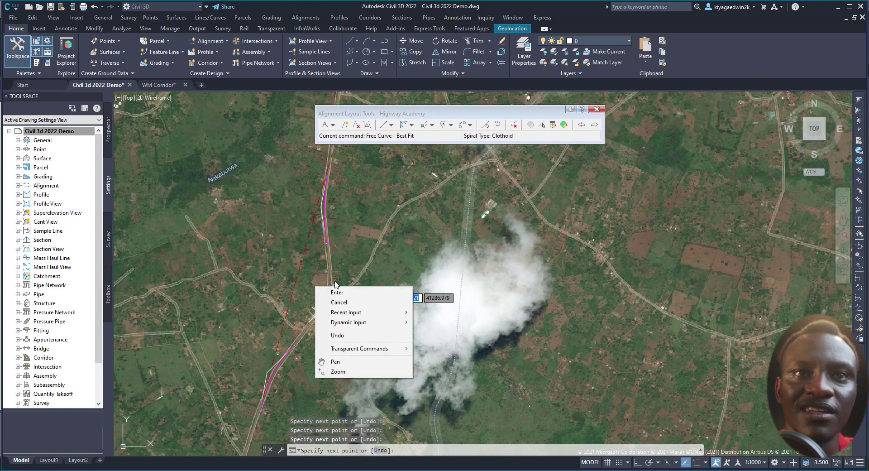
click(343, 304)
Start a free best-fit curve between the two entities, fitting to points clicked on screen.
click(412, 124)
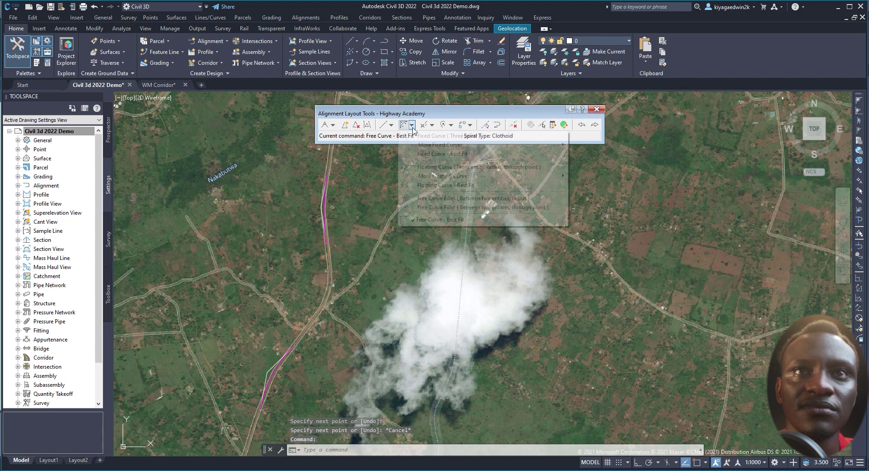
click(435, 221)
scroll(283, 366, up, 2)
scroll(282, 366, up, 1)
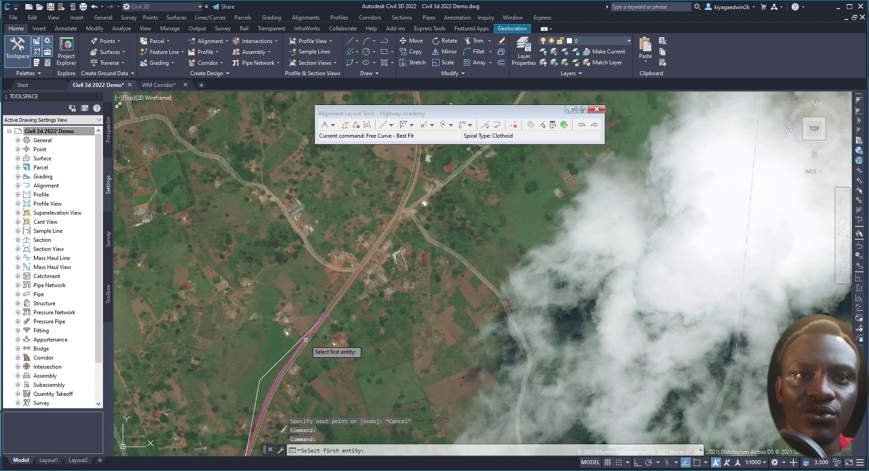
click(306, 340)
scroll(331, 296, down, 3)
scroll(341, 290, up, 2)
scroll(333, 286, up, 1)
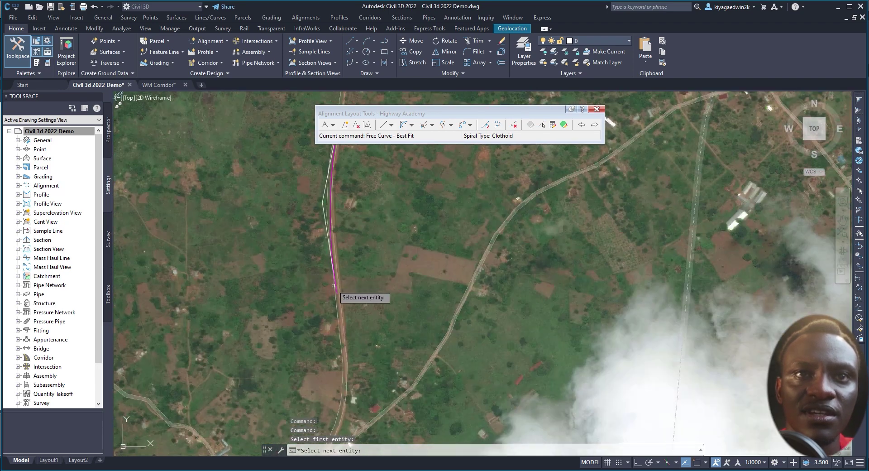
key(Return)
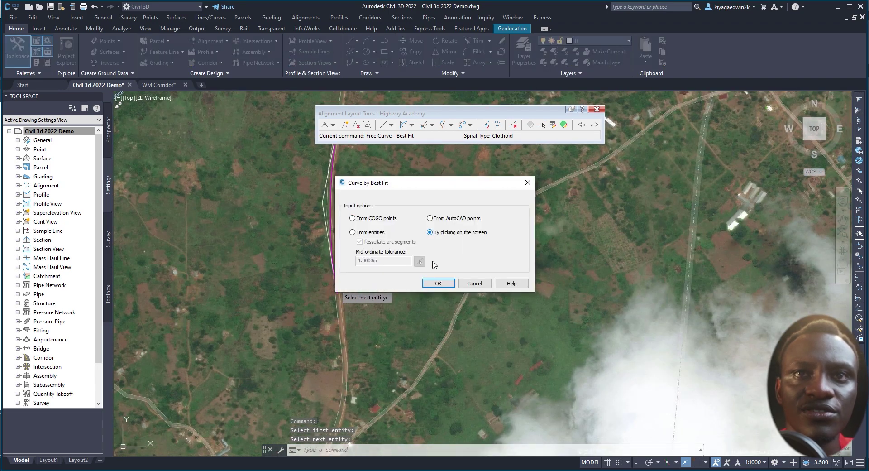
click(436, 283)
Pick fit points along the road for a curve of about 444 m radius, then close Panorama.
click(341, 405)
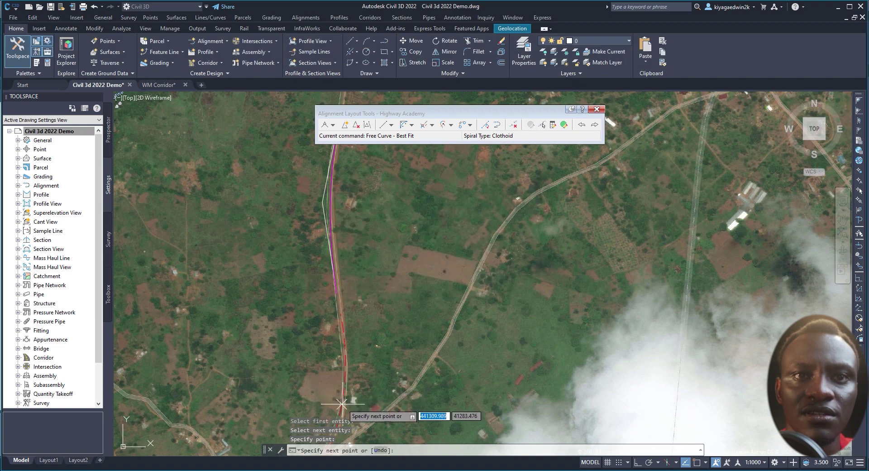
mouse_move(366, 318)
middle_down()
mouse_move(366, 307)
mouse_move(312, 313)
middle_up()
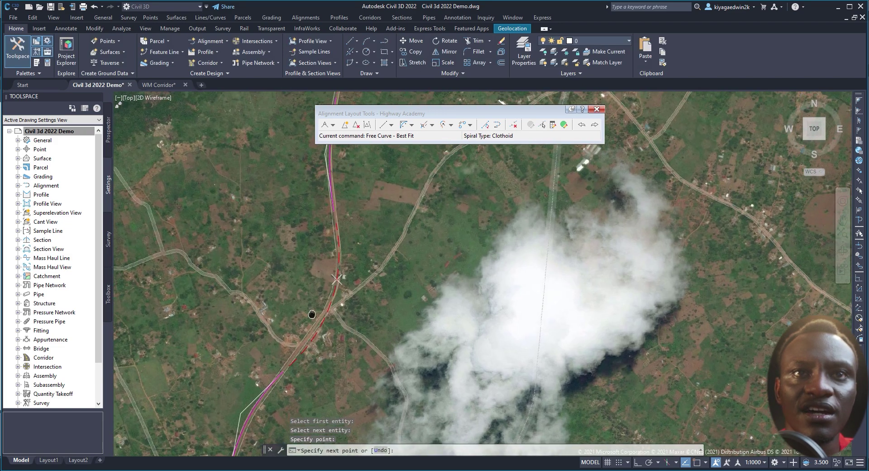
right_click(292, 298)
click(309, 305)
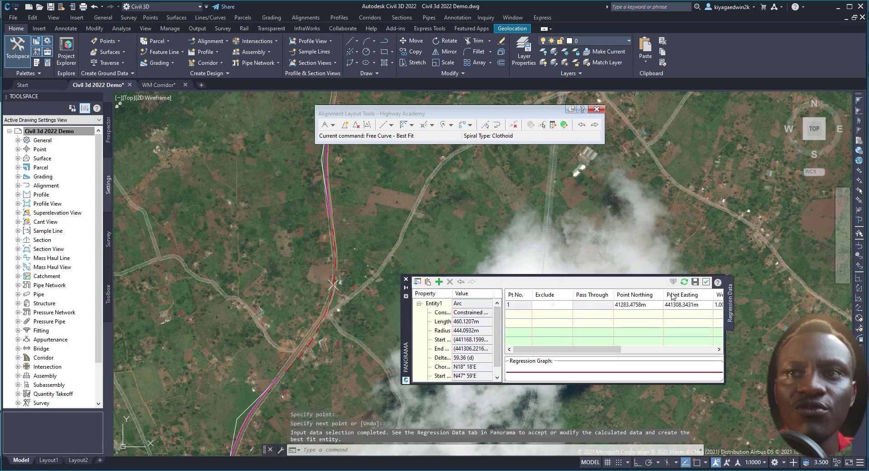
click(407, 280)
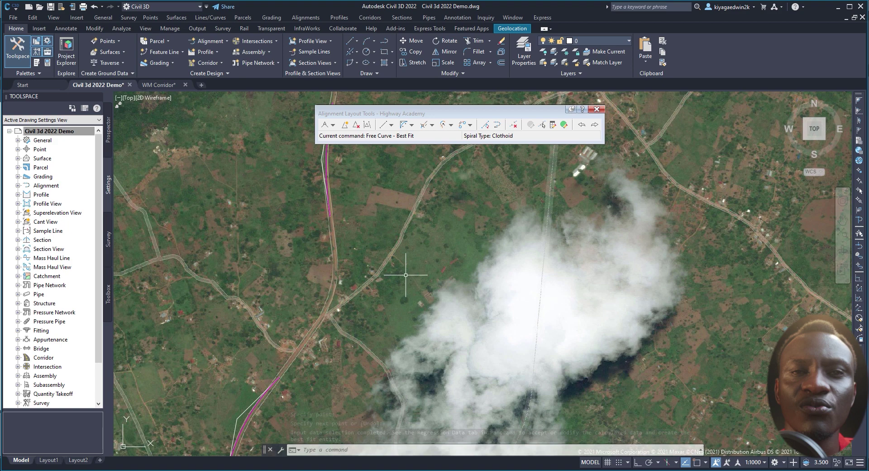
Start a free reverse spiral-spiral-curve-spiral-spiral between the two curves, solution angle under 180.
click(433, 127)
click(452, 126)
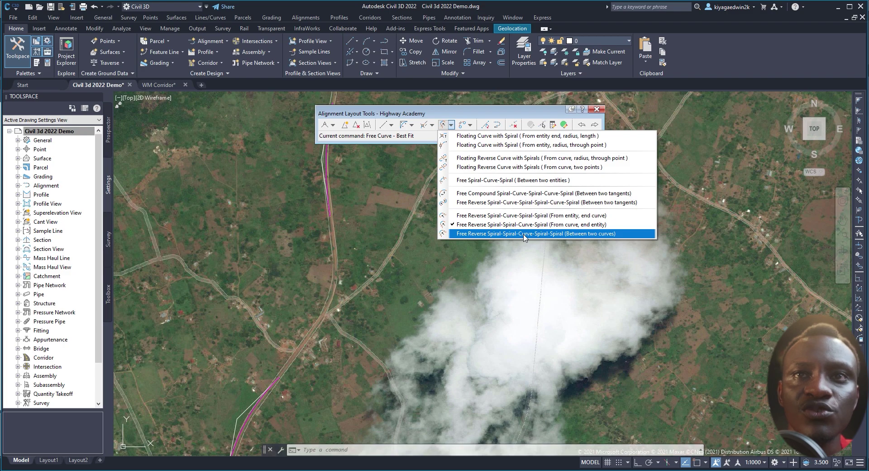
click(524, 233)
scroll(281, 345, up, 3)
scroll(276, 340, up, 2)
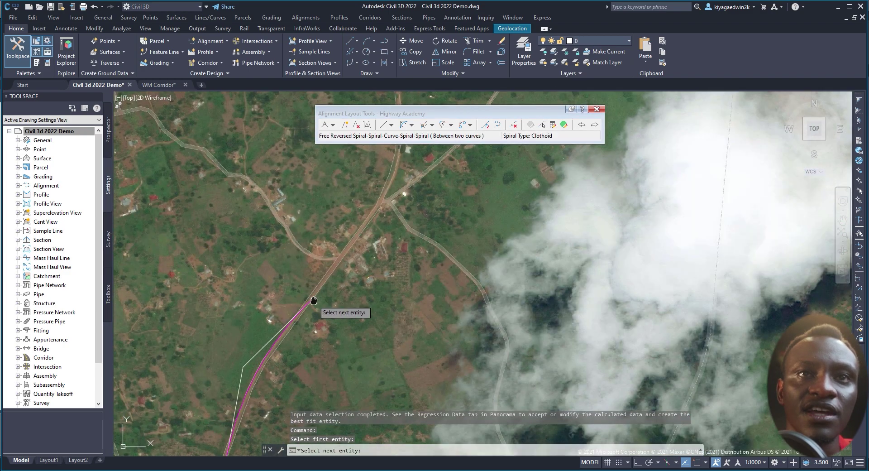
mouse_move(276, 338)
middle_down()
mouse_move(302, 267)
mouse_move(284, 282)
middle_up()
click(302, 267)
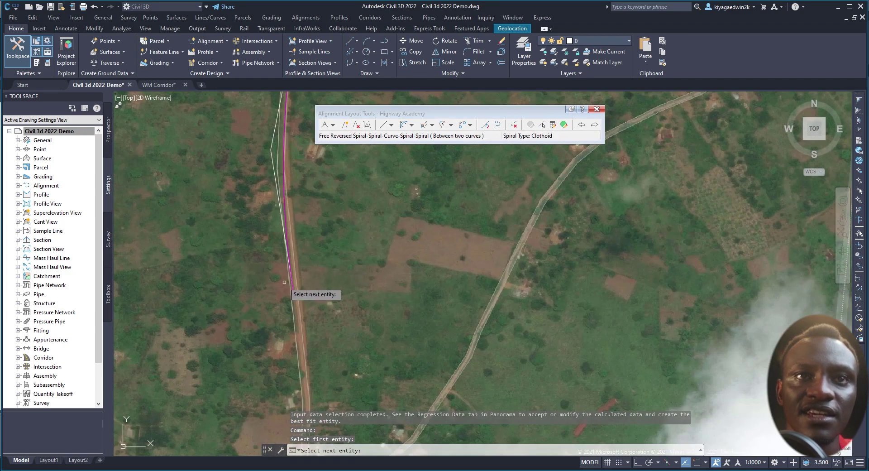
click(285, 282)
scroll(285, 282, down, 2)
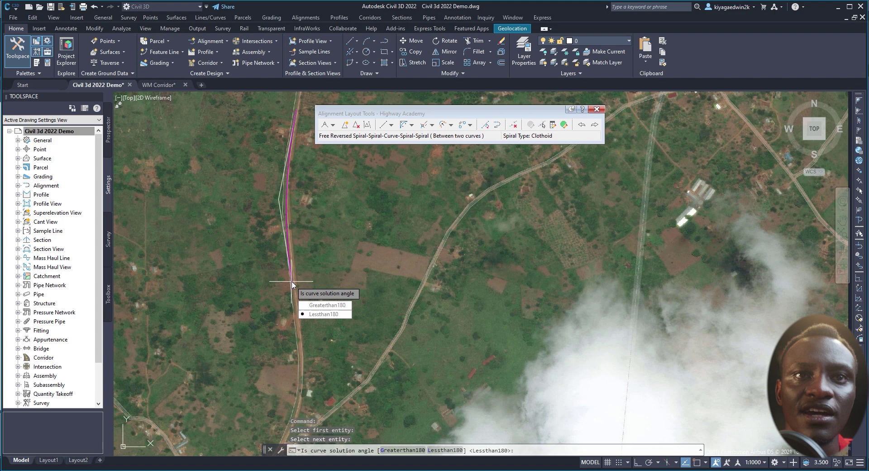
click(316, 314)
Enter radius 450 and 44 m for all four spiral lengths.
middle_drag(260, 326, 270, 282)
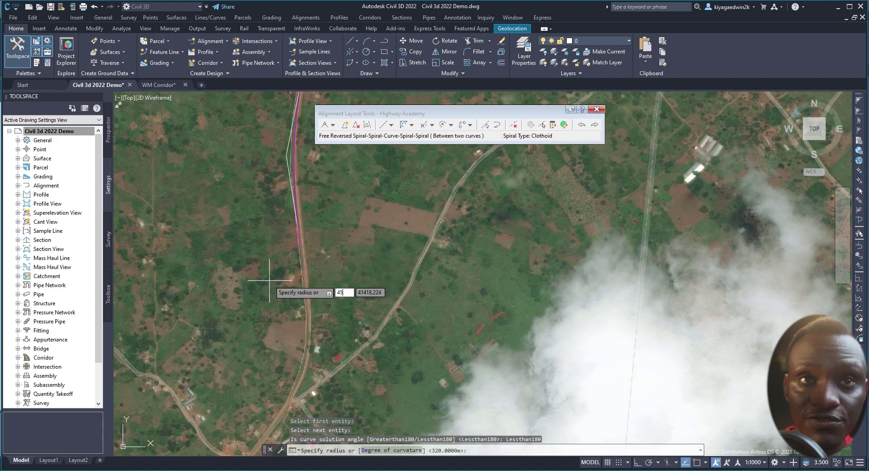
text(450)
key(Return)
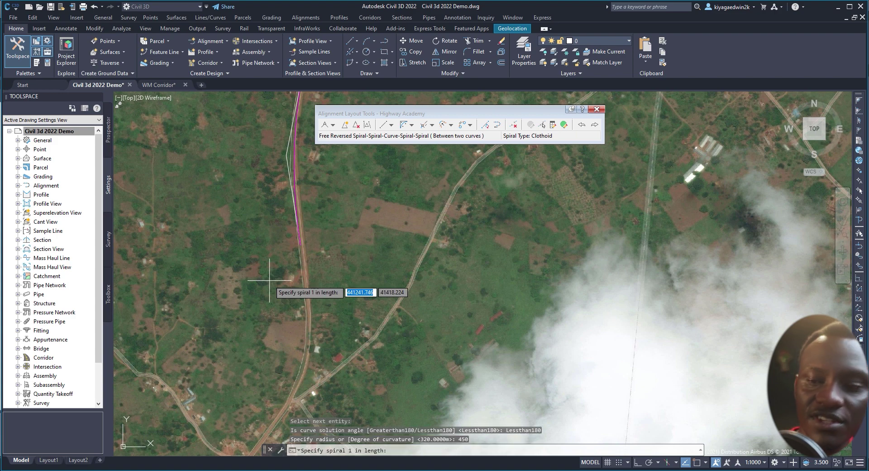
text(44)
key(Return)
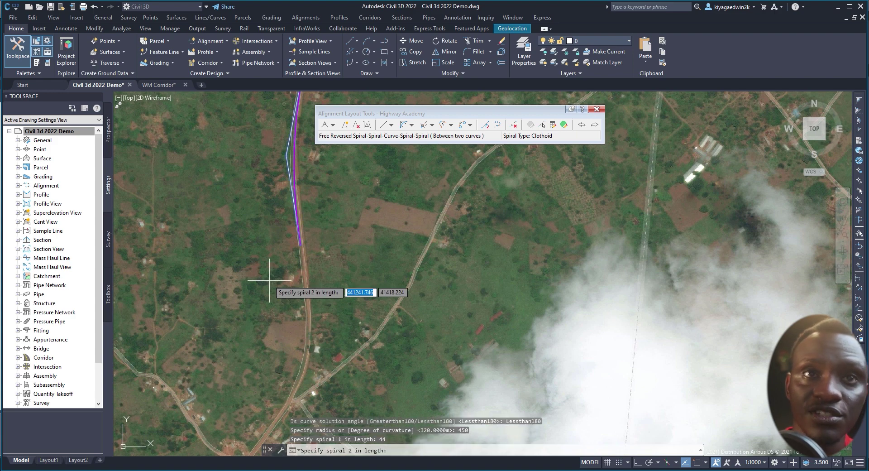
key(Return)
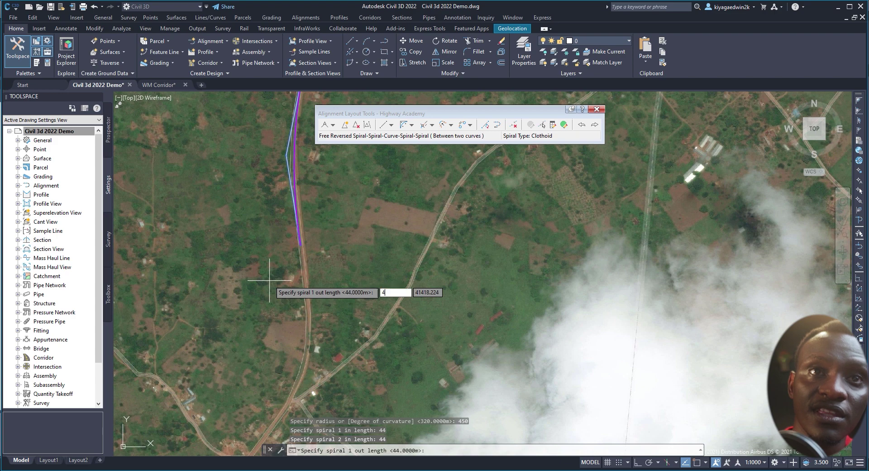
text(4)
key(Return)
key(Return)
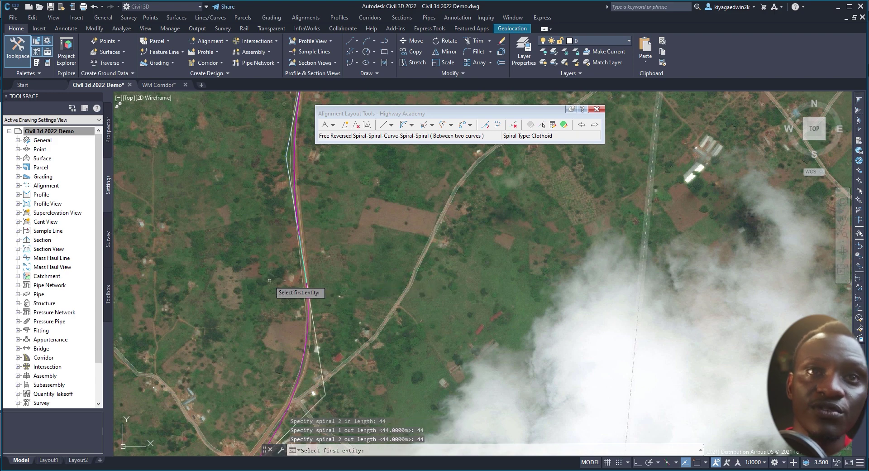
key(Return)
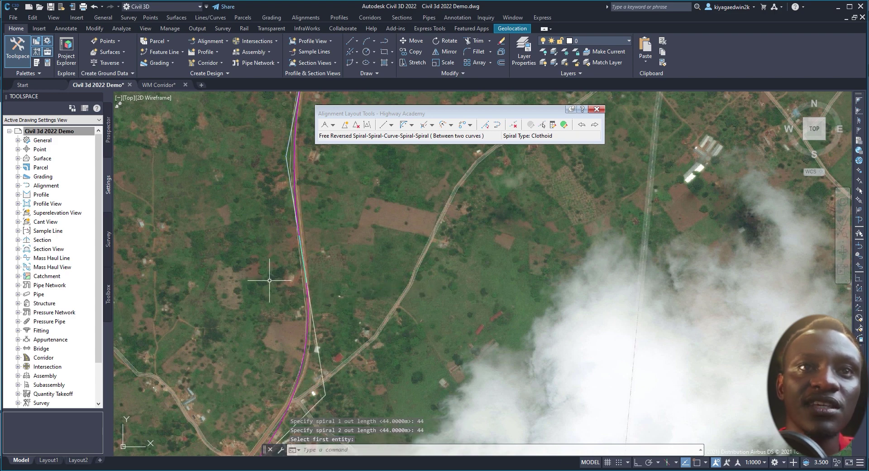
scroll(269, 281, down, 5)
scroll(269, 317, up, 2)
scroll(268, 358, up, 3)
middle_drag(268, 359, 301, 300)
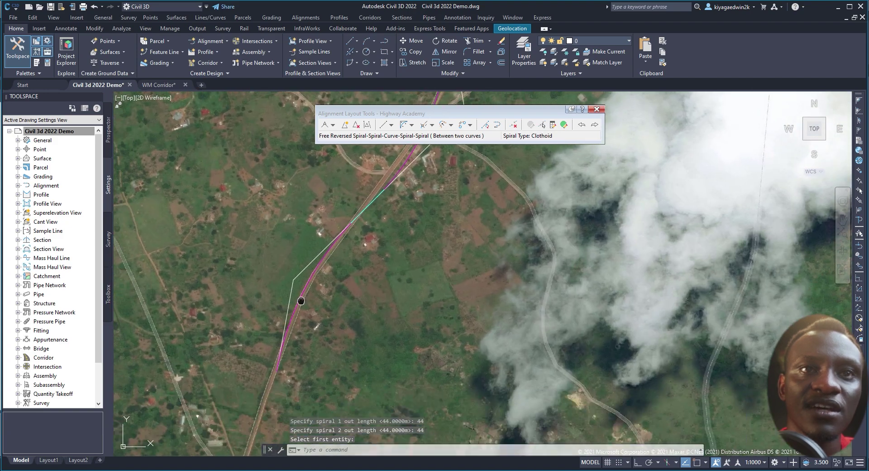
scroll(302, 300, down, 3)
scroll(291, 301, up, 3)
scroll(285, 316, down, 2)
scroll(317, 280, up, 2)
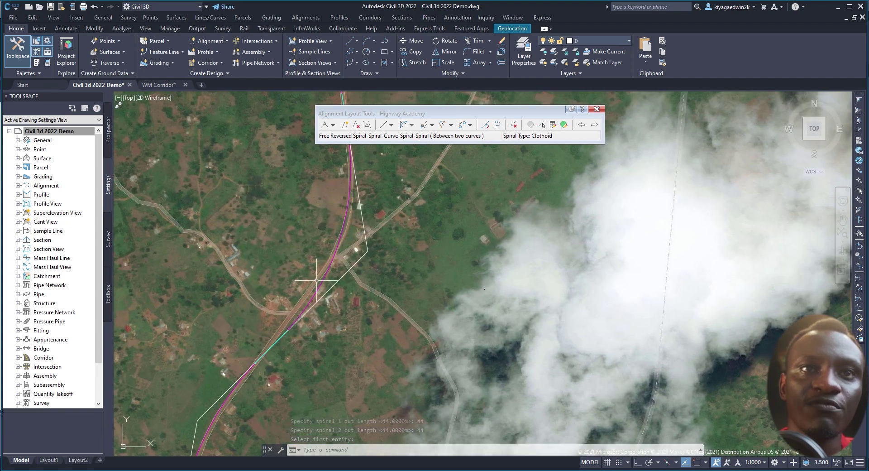
key(Return)
click(307, 295)
scroll(281, 345, up, 2)
scroll(301, 333, up, 2)
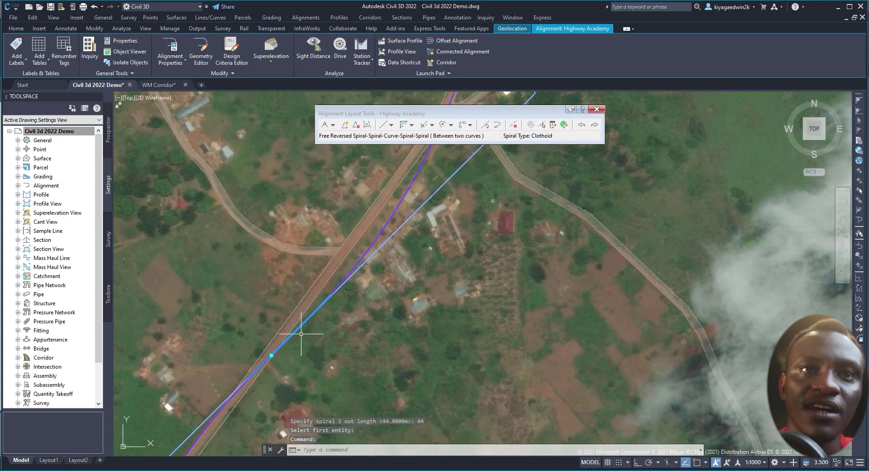
scroll(296, 312, down, 2)
scroll(290, 308, down, 3)
scroll(290, 294, down, 3)
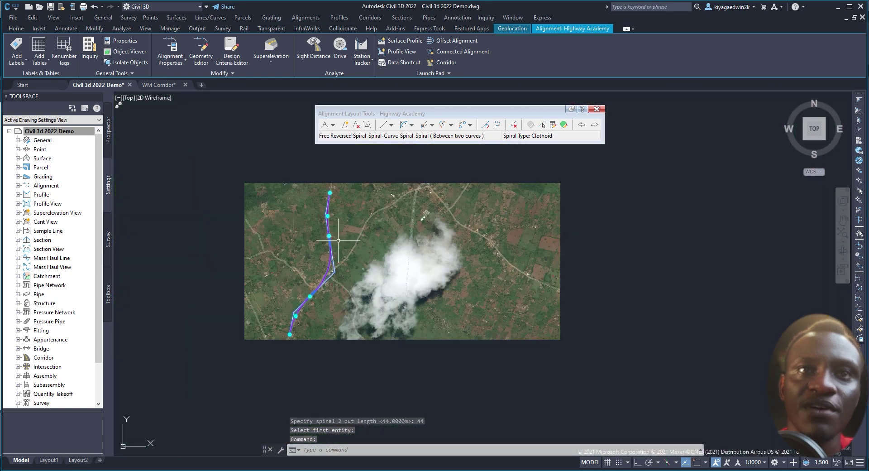
scroll(326, 267, up, 3)
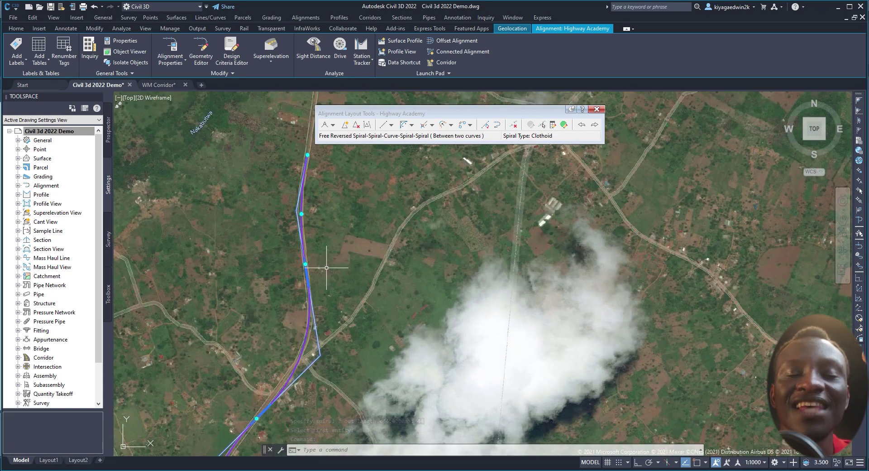
scroll(327, 267, down, 3)
scroll(322, 251, up, 1)
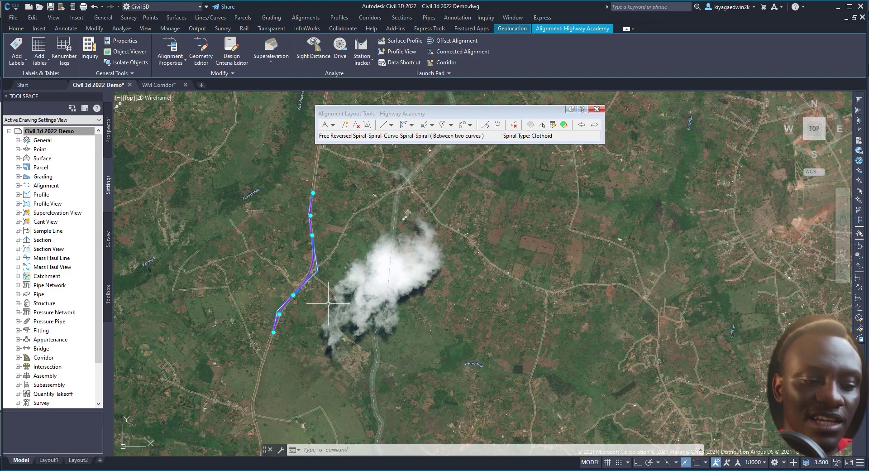
click(513, 125)
scroll(279, 262, up, 2)
middle_drag(279, 261, 279, 285)
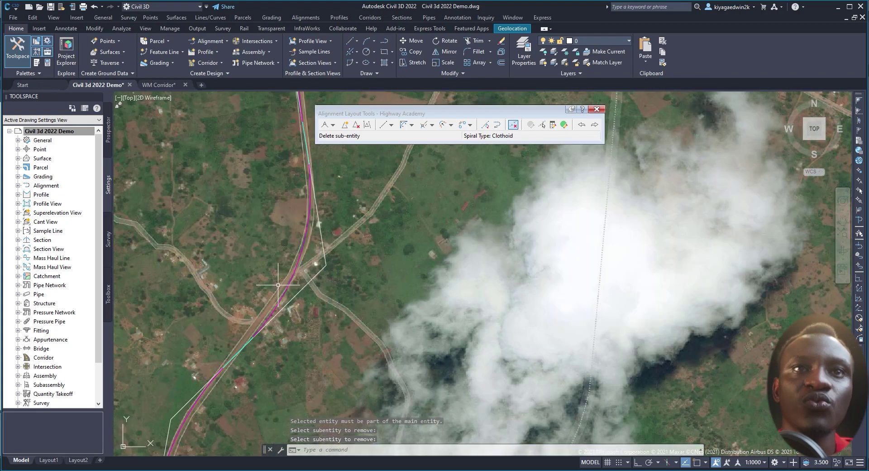
scroll(279, 285, down, 3)
scroll(279, 286, down, 3)
scroll(278, 285, down, 4)
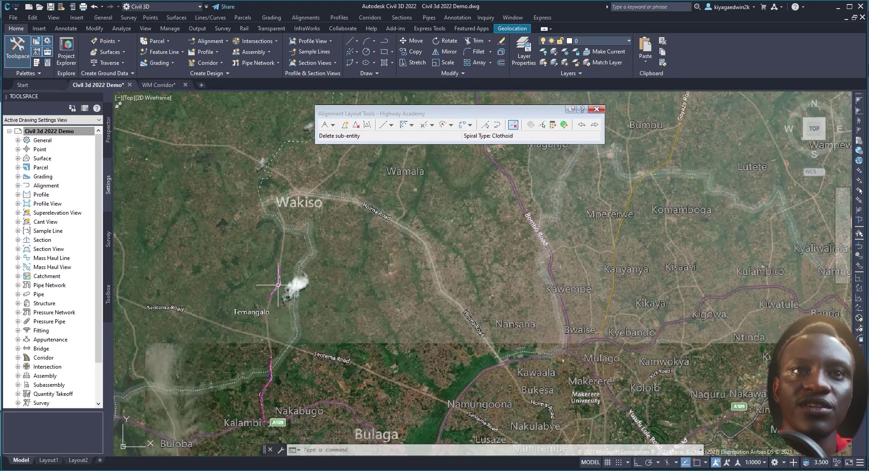
middle_drag(321, 263, 232, 355)
scroll(233, 355, down, 2)
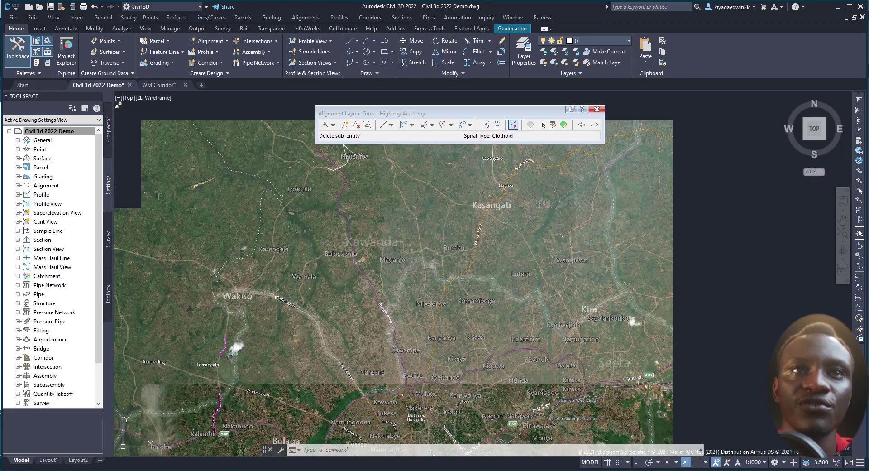
scroll(235, 379, down, 1)
scroll(230, 373, up, 3)
scroll(258, 300, up, 3)
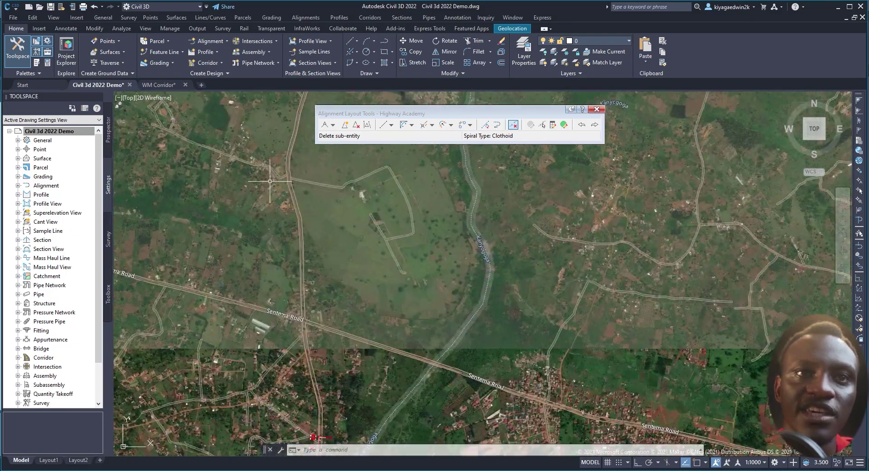
middle_drag(270, 181, 277, 119)
scroll(267, 168, down, 1)
scroll(267, 168, down, 4)
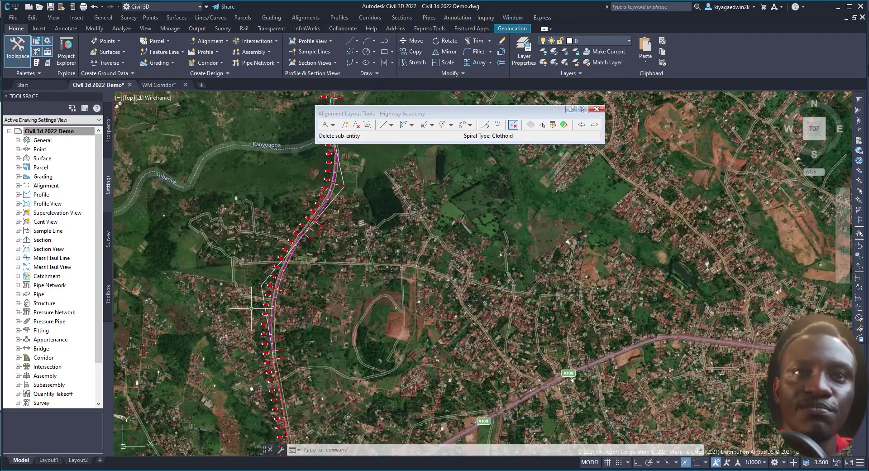
scroll(262, 268, up, 4)
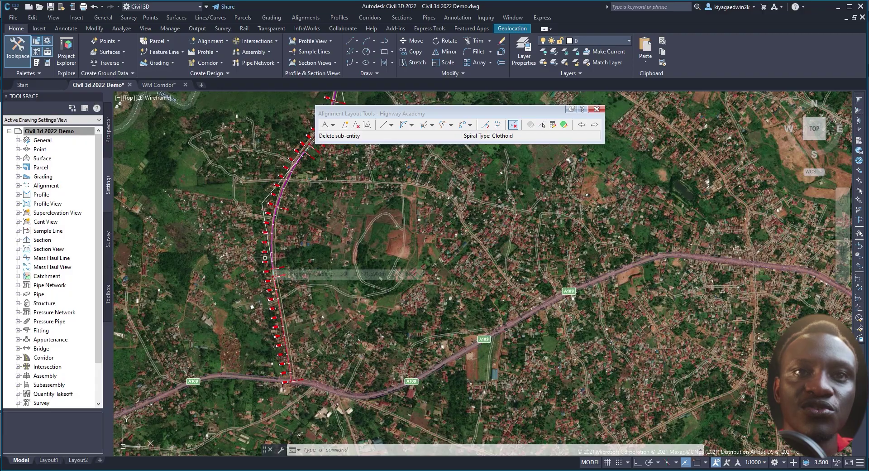
scroll(265, 258, down, 3)
scroll(265, 258, down, 3)
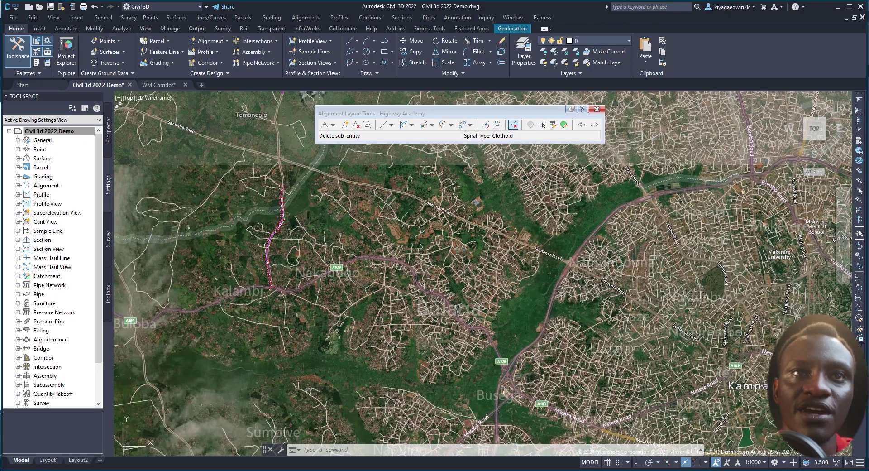